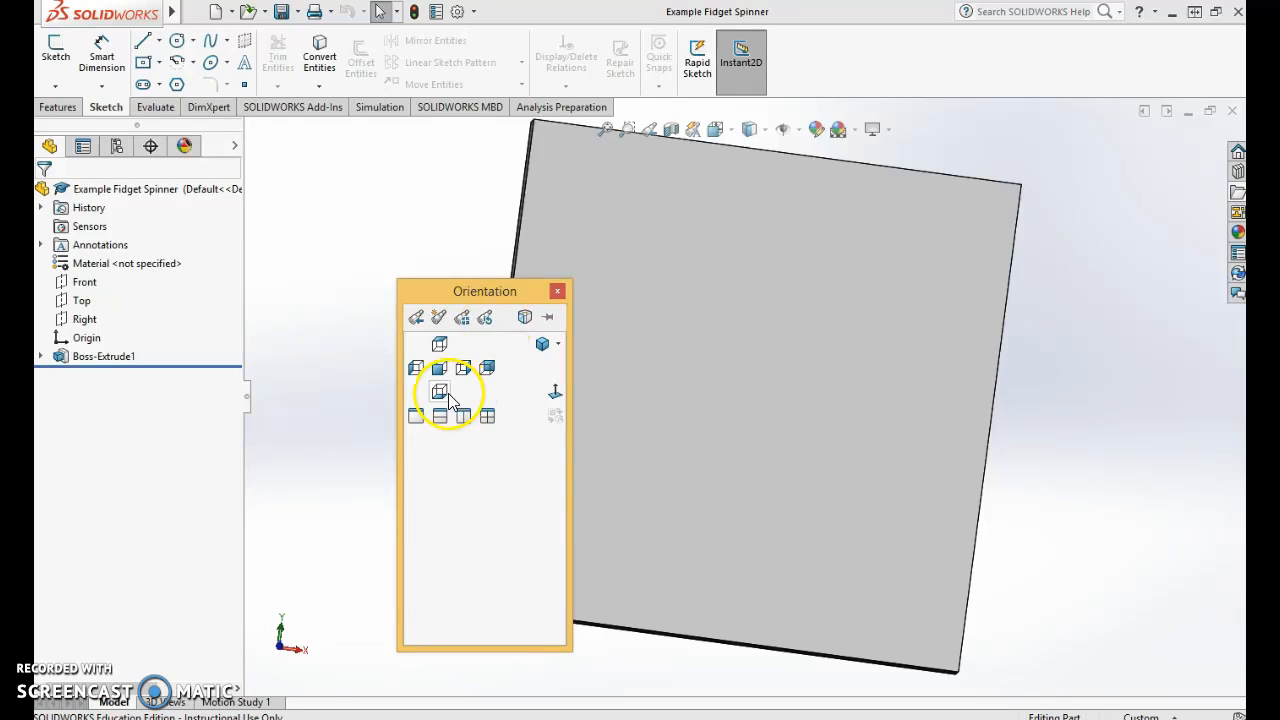
left_click(439, 367)
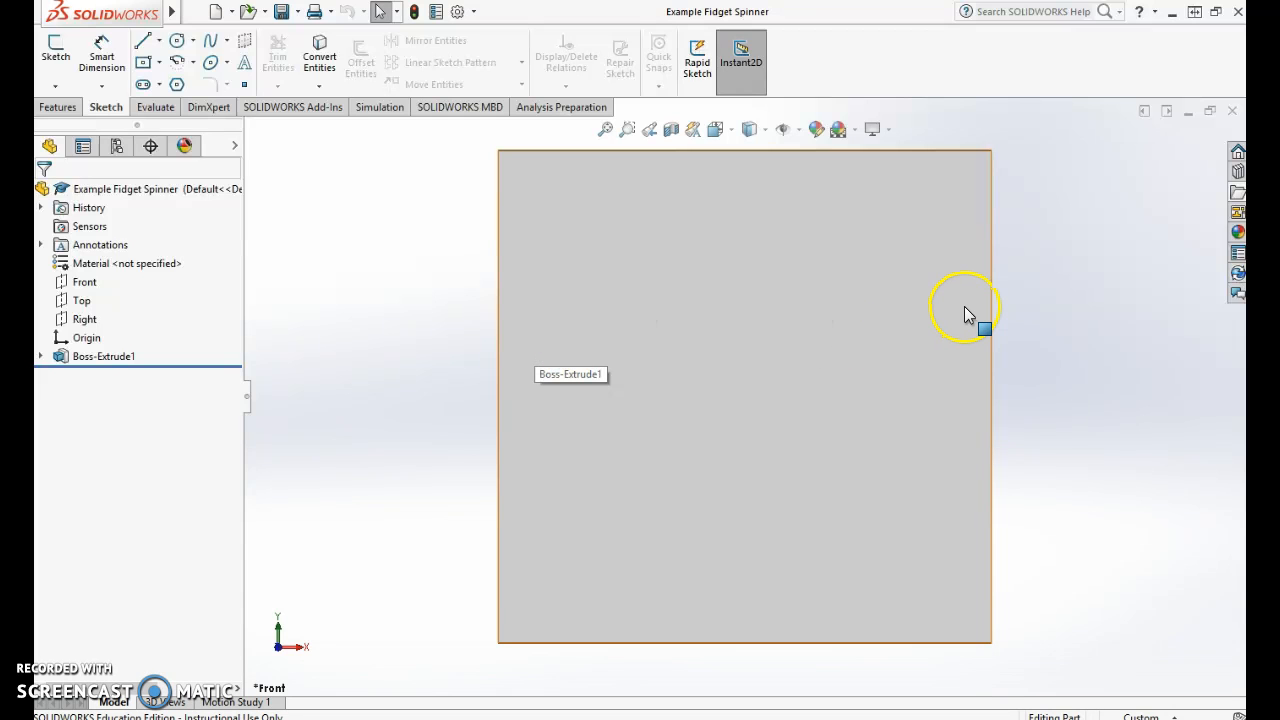
middle_click_drag(964, 314, 241, 337)
key("space")
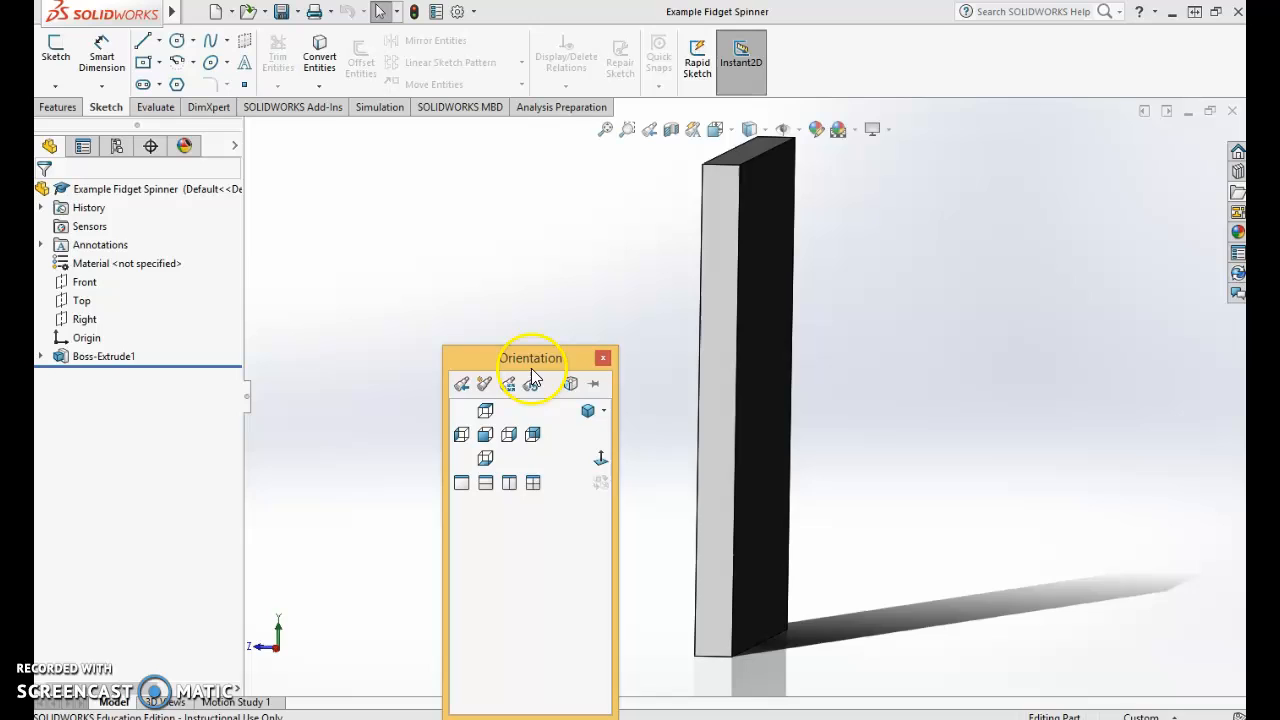
left_click(485, 434)
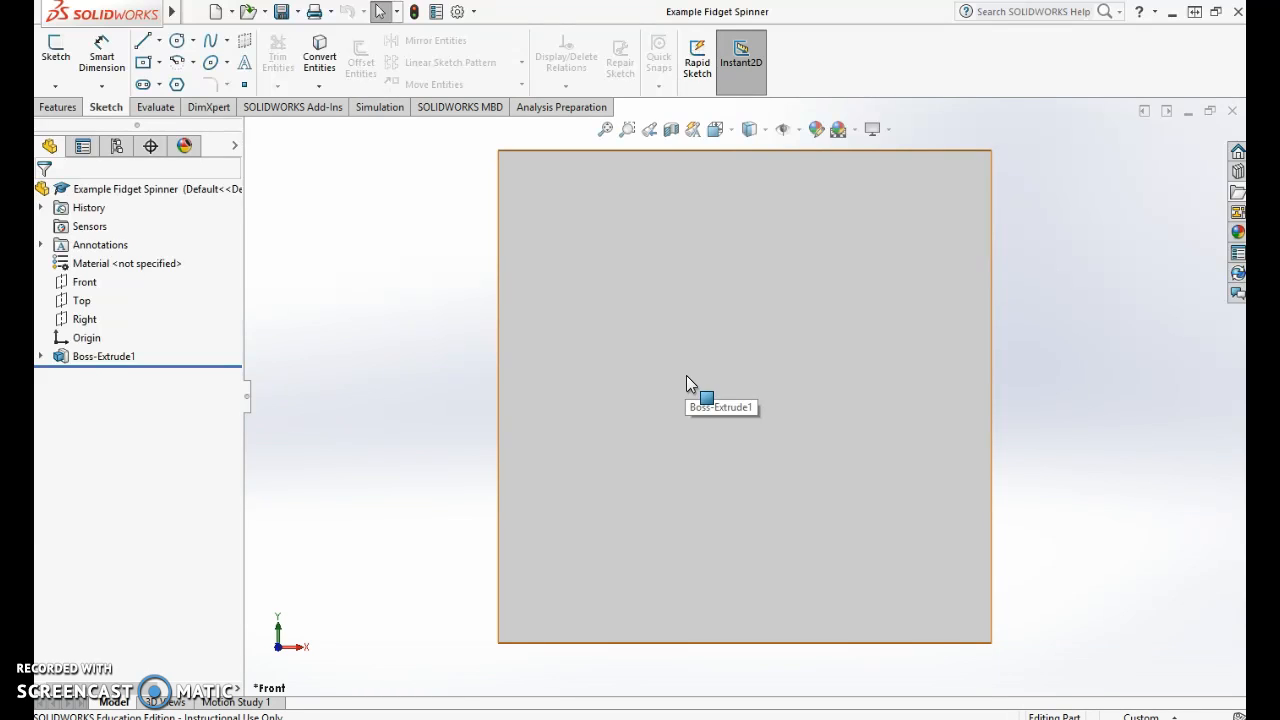
- Sketch a circle with a radius of about 23.6 mm on the plate's front face, centred on the origin
left_click(686, 347)
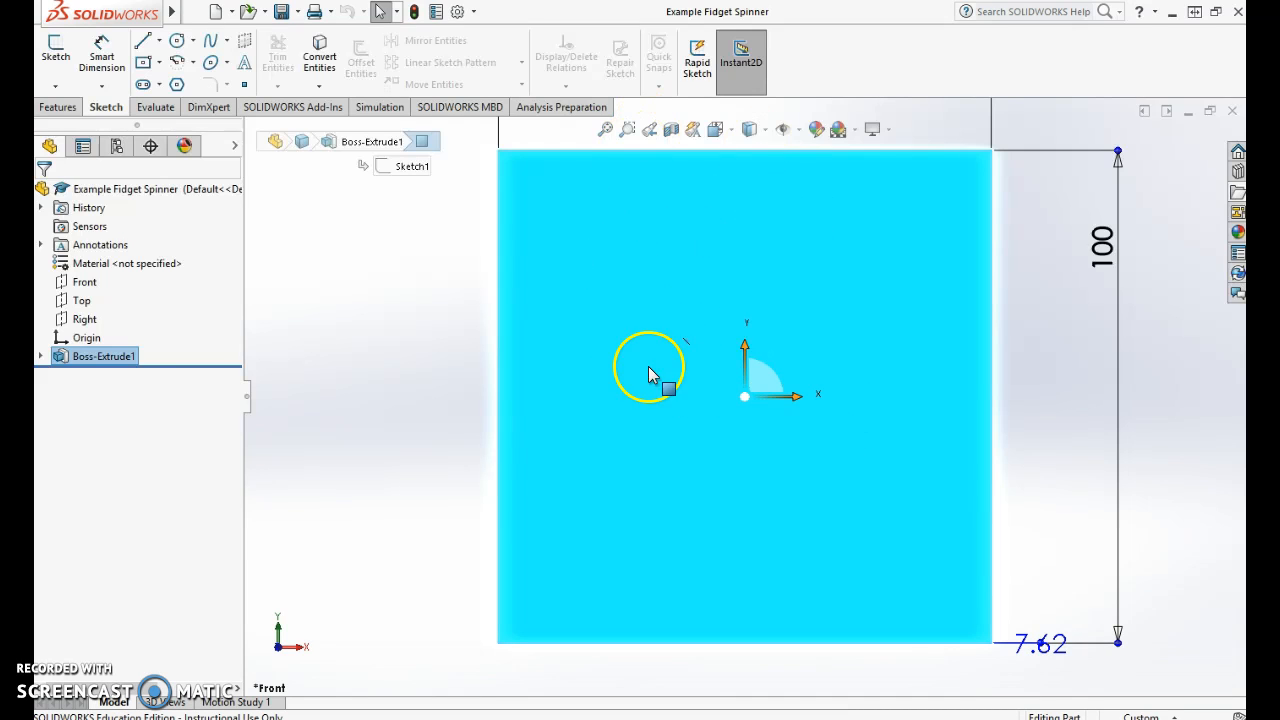
left_click(40, 356)
left_click(92, 357)
left_click(716, 322)
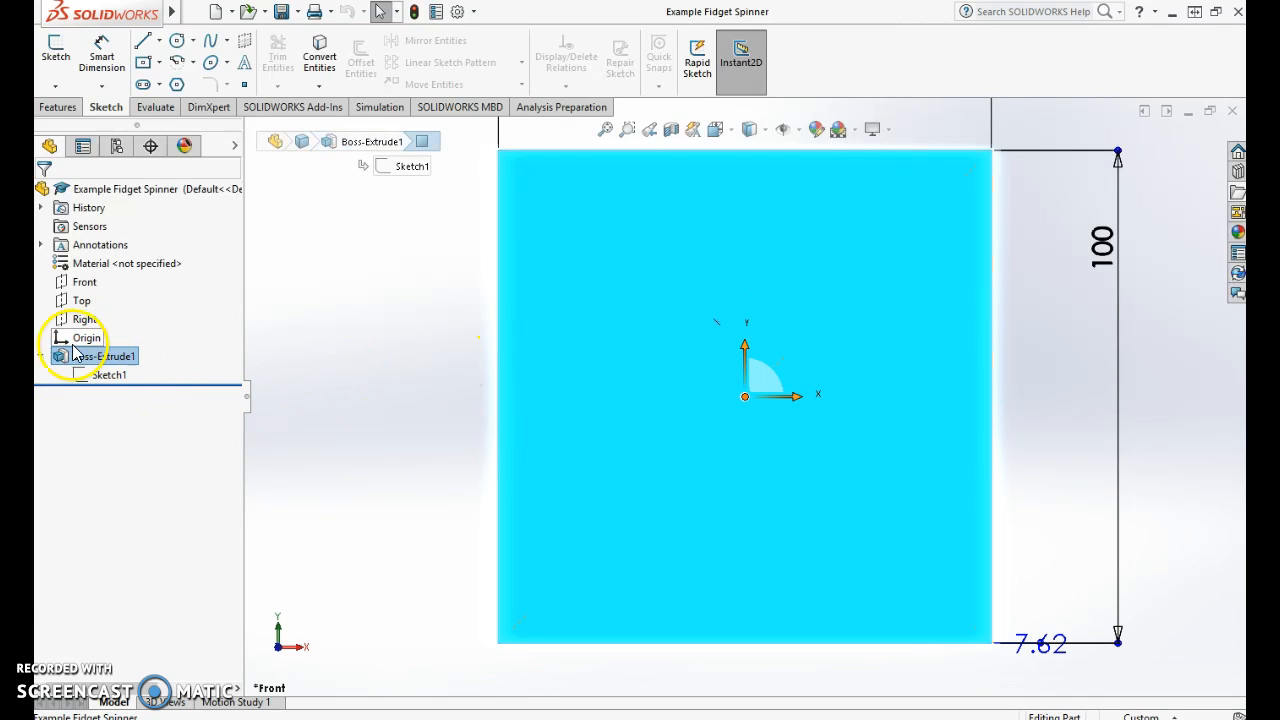
middle_click_drag(1051, 306, 1029, 291)
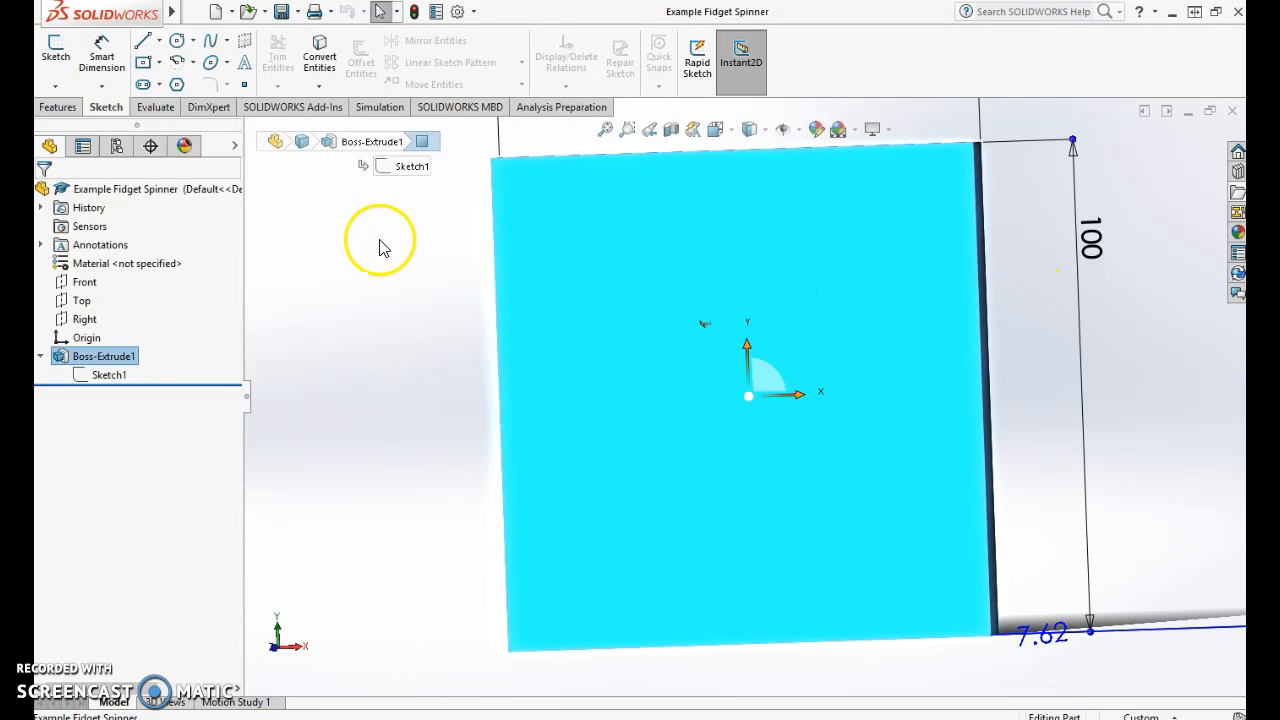
key("space")
left_click(343, 338)
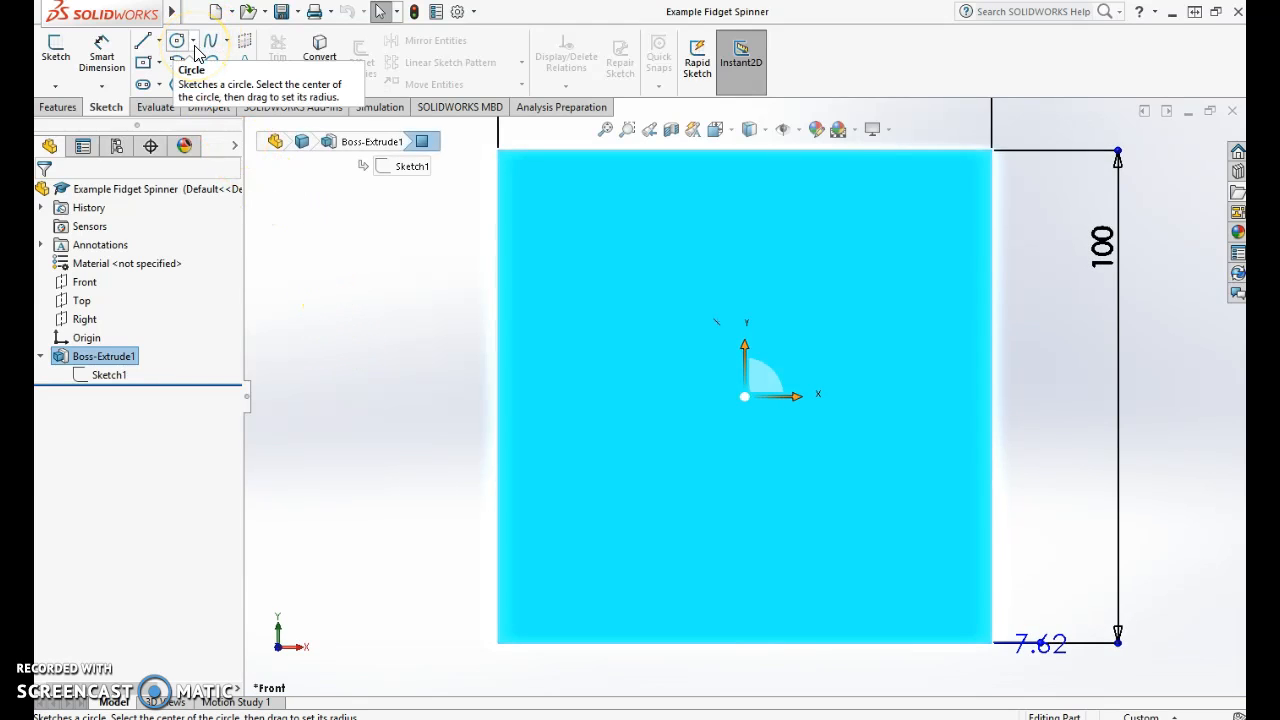
left_click(193, 43)
left_click(205, 62)
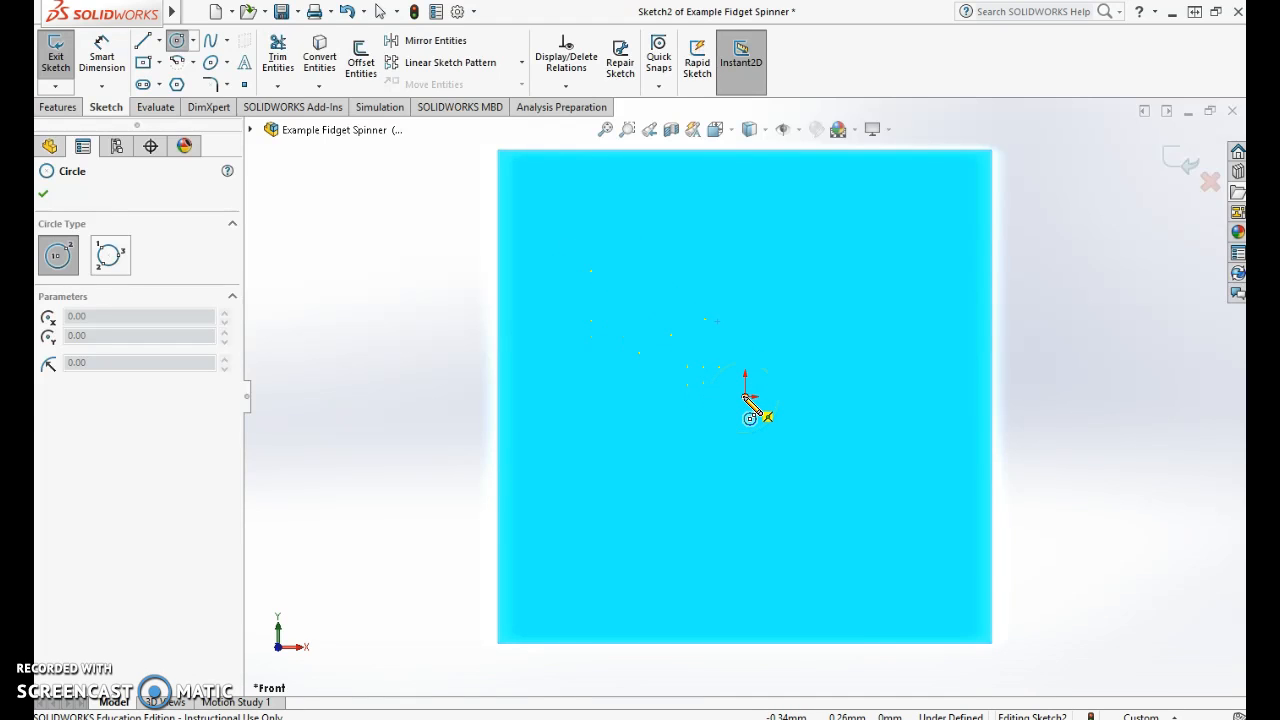
left_click(745, 398)
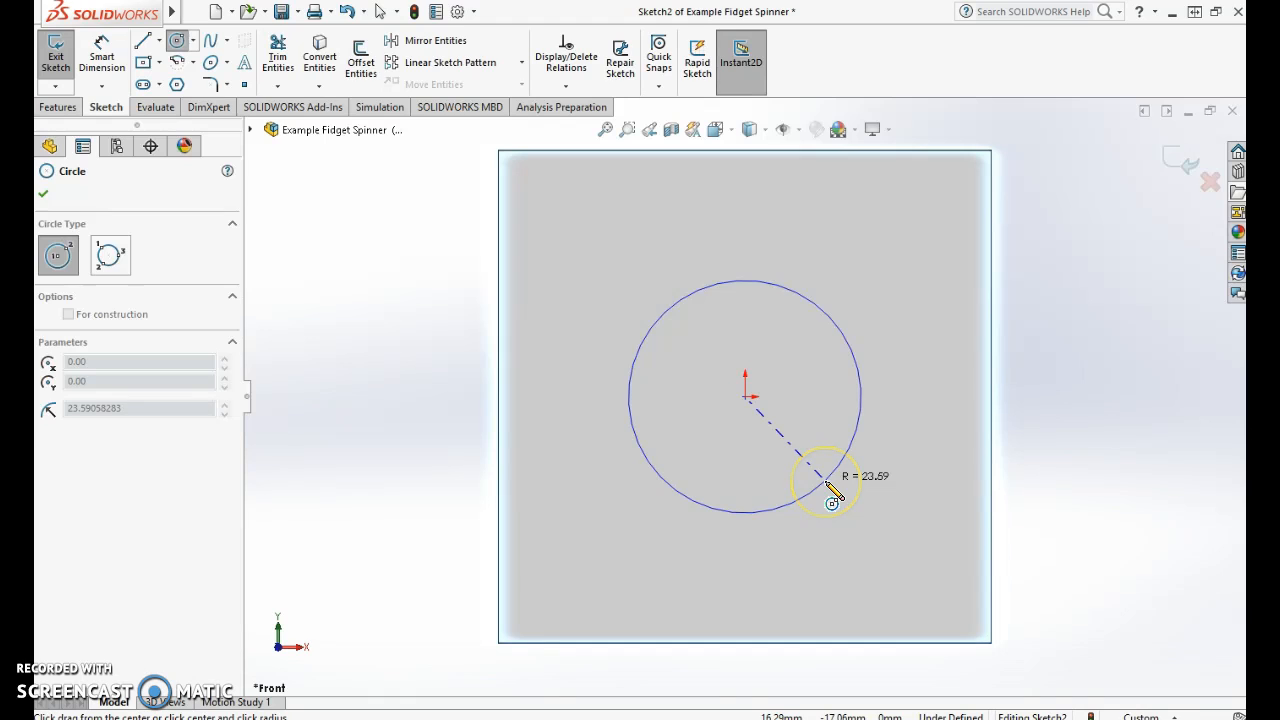
left_click(826, 482)
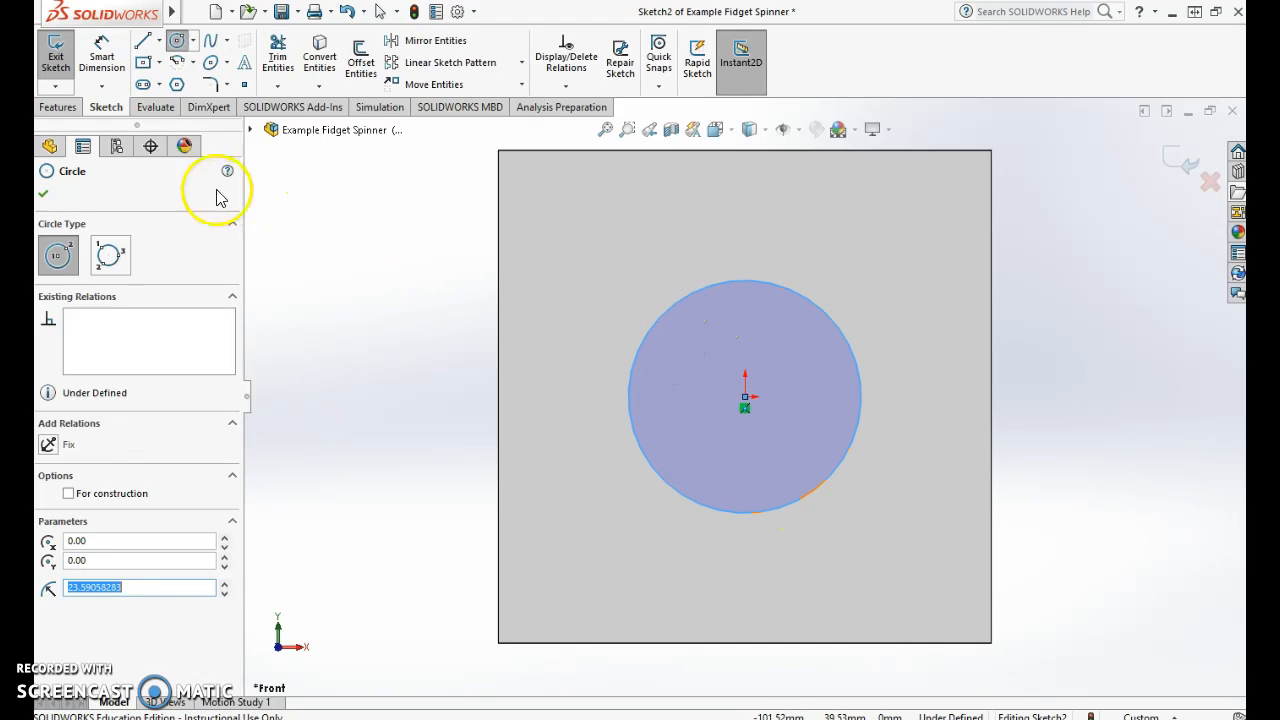
- Dimension the circle's diameter as 22.4 mm
left_click(101, 52)
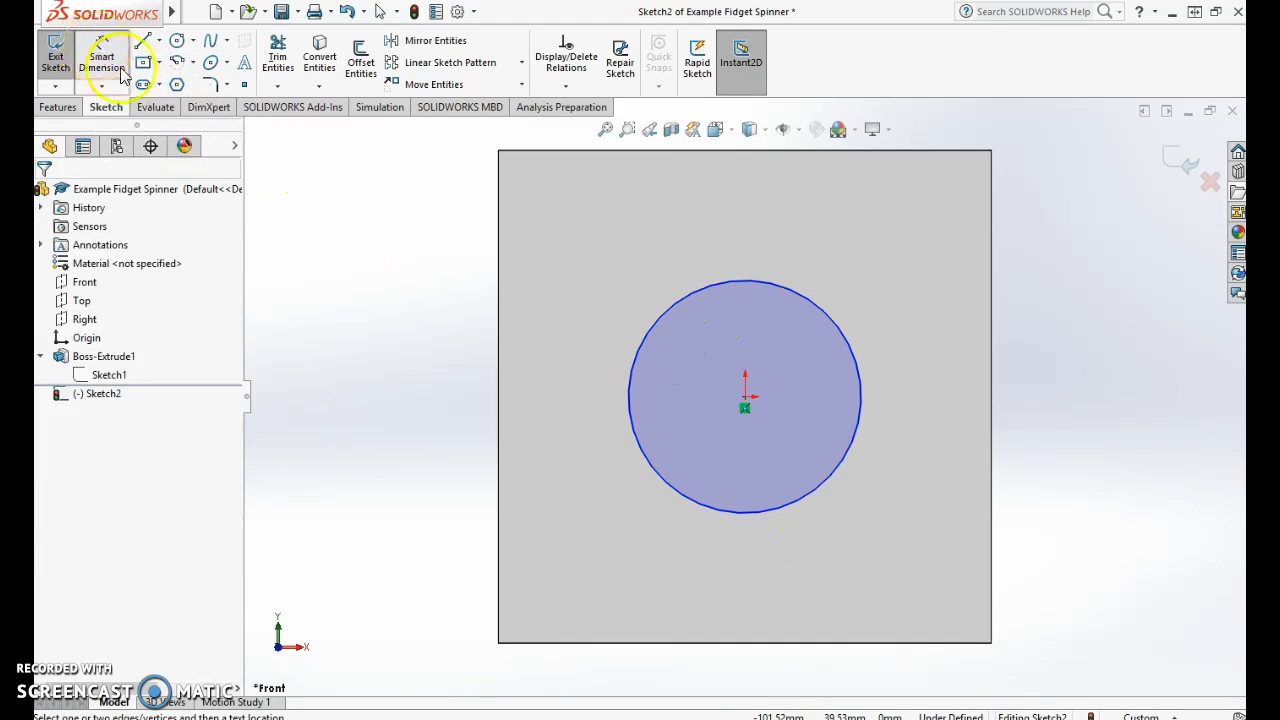
left_click(787, 299)
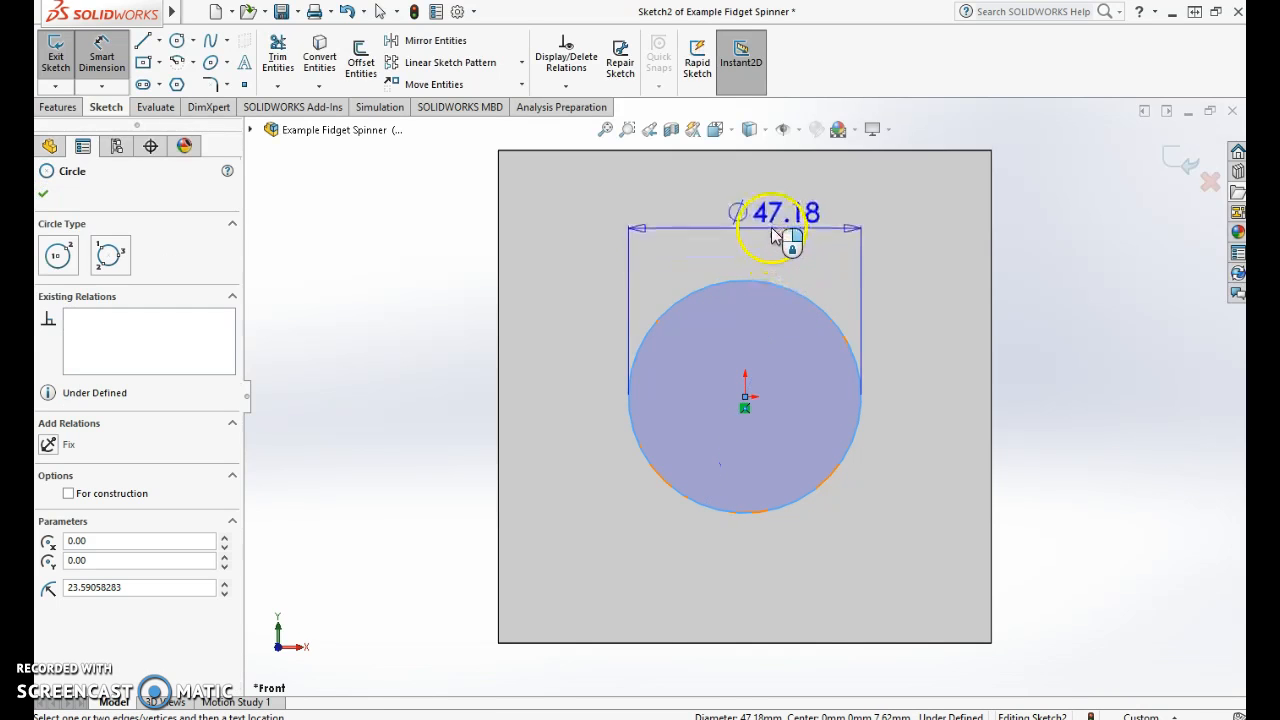
left_click(770, 207)
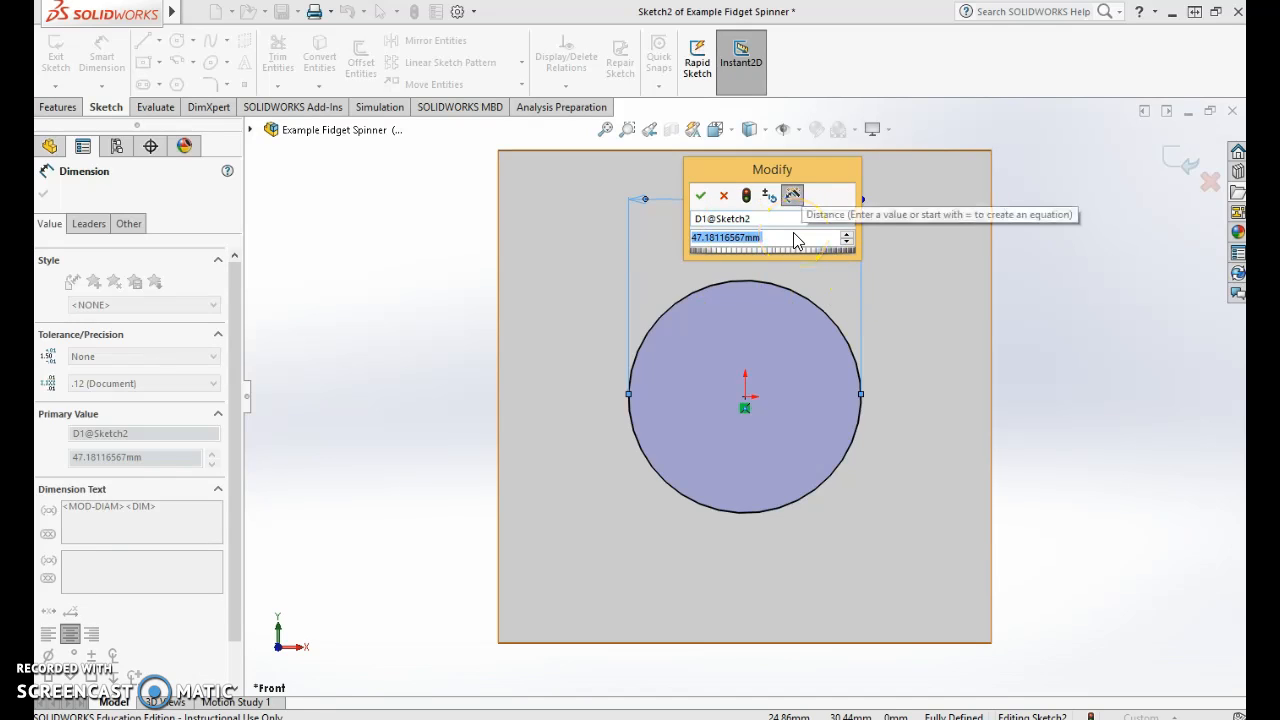
type("22.4")
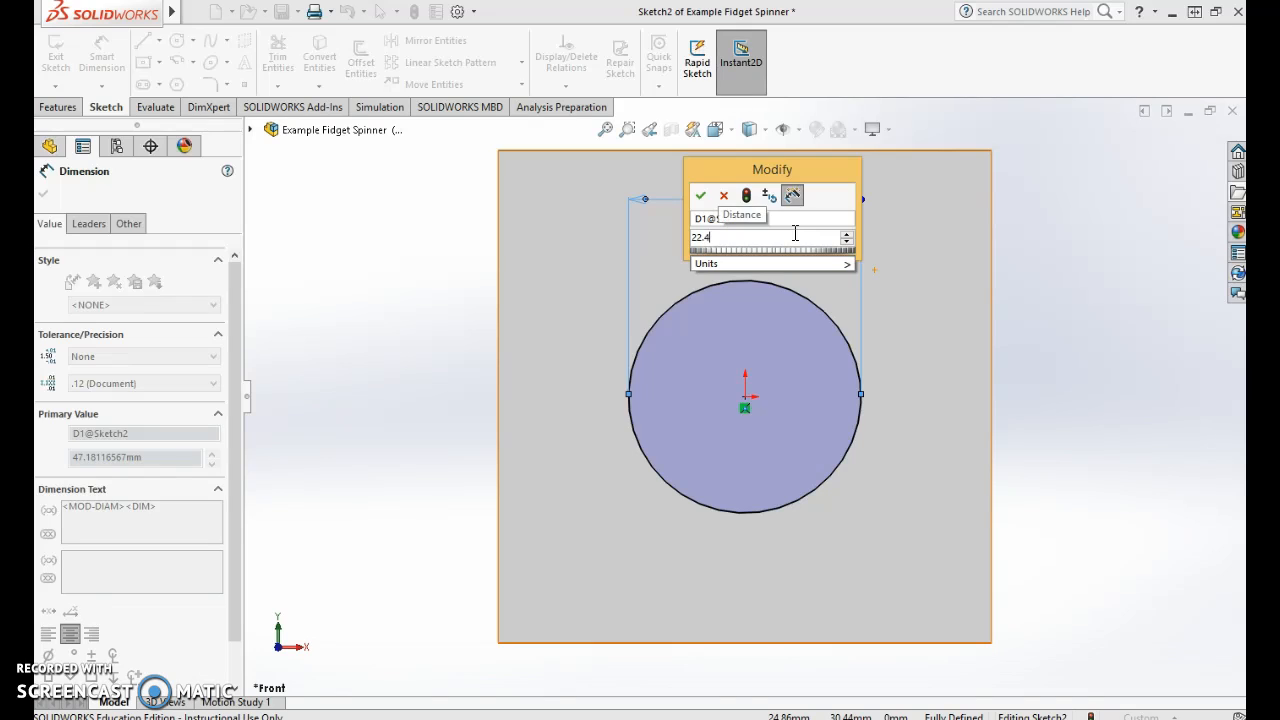
type("mm")
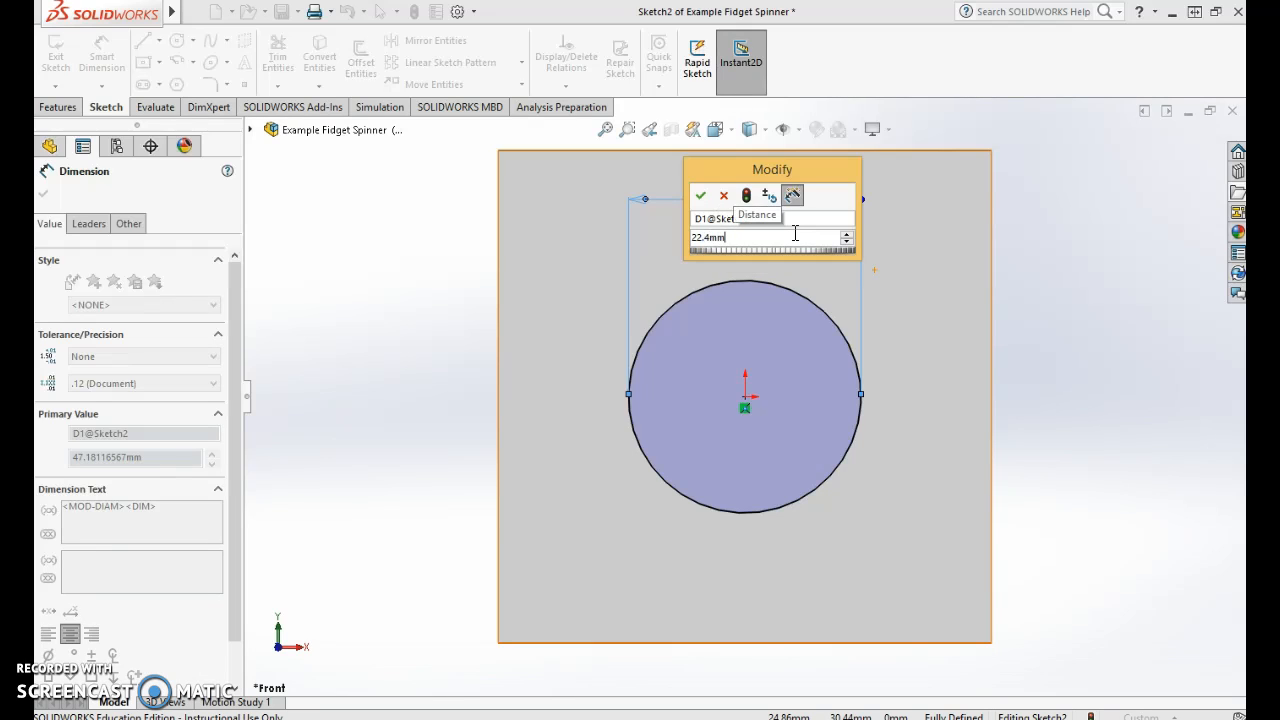
left_click(702, 197)
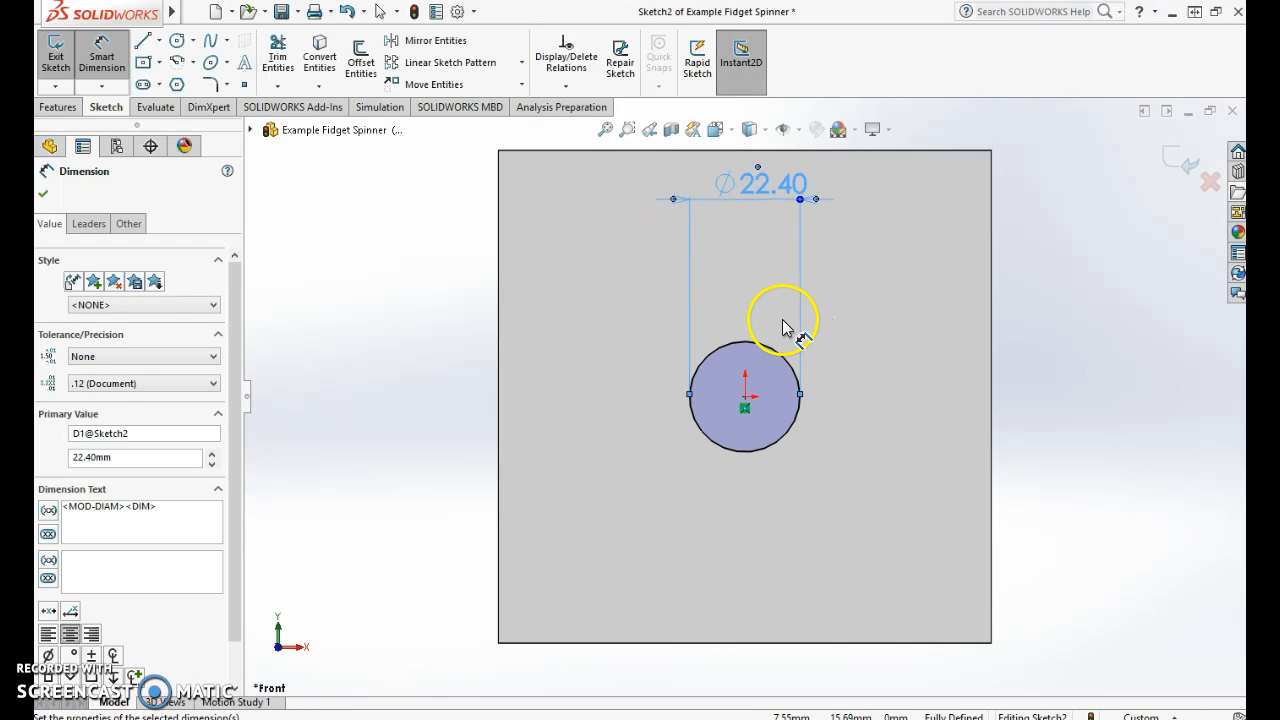
mouse_move(1034, 337)
middle_mouse_down()
mouse_move(946, 334)
mouse_move(1029, 320)
middle_mouse_up()
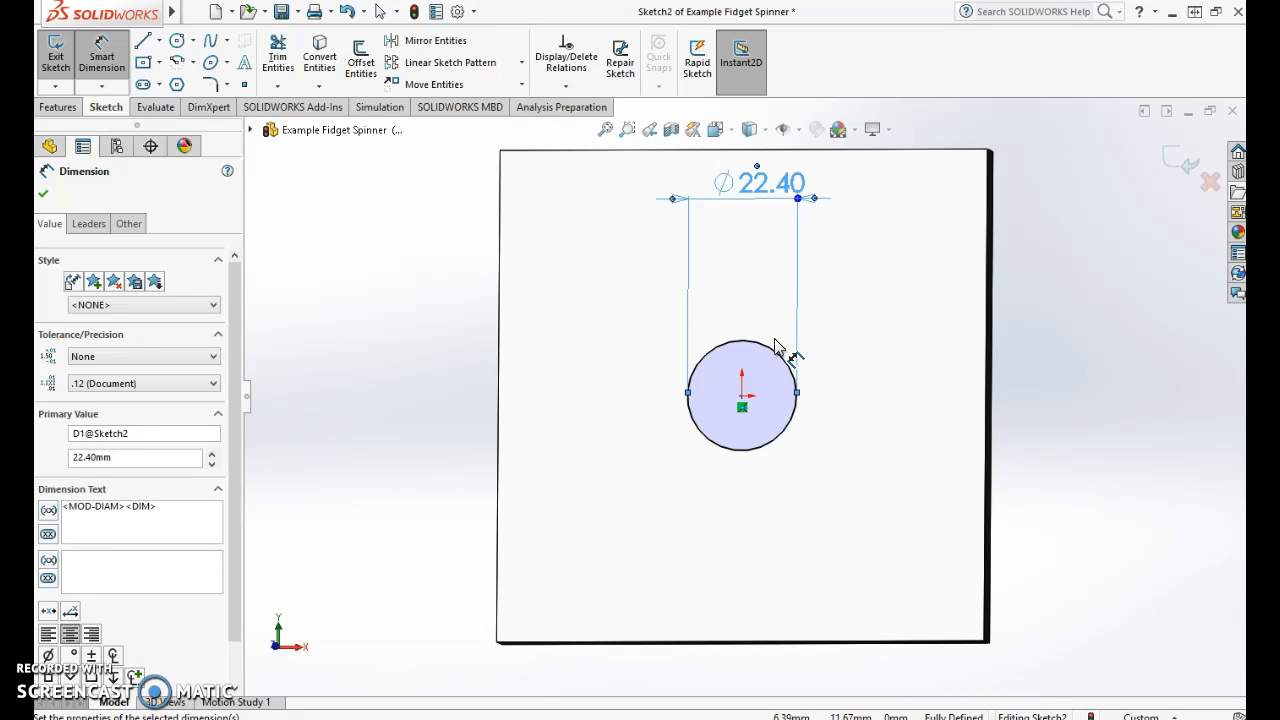
left_click(390, 287)
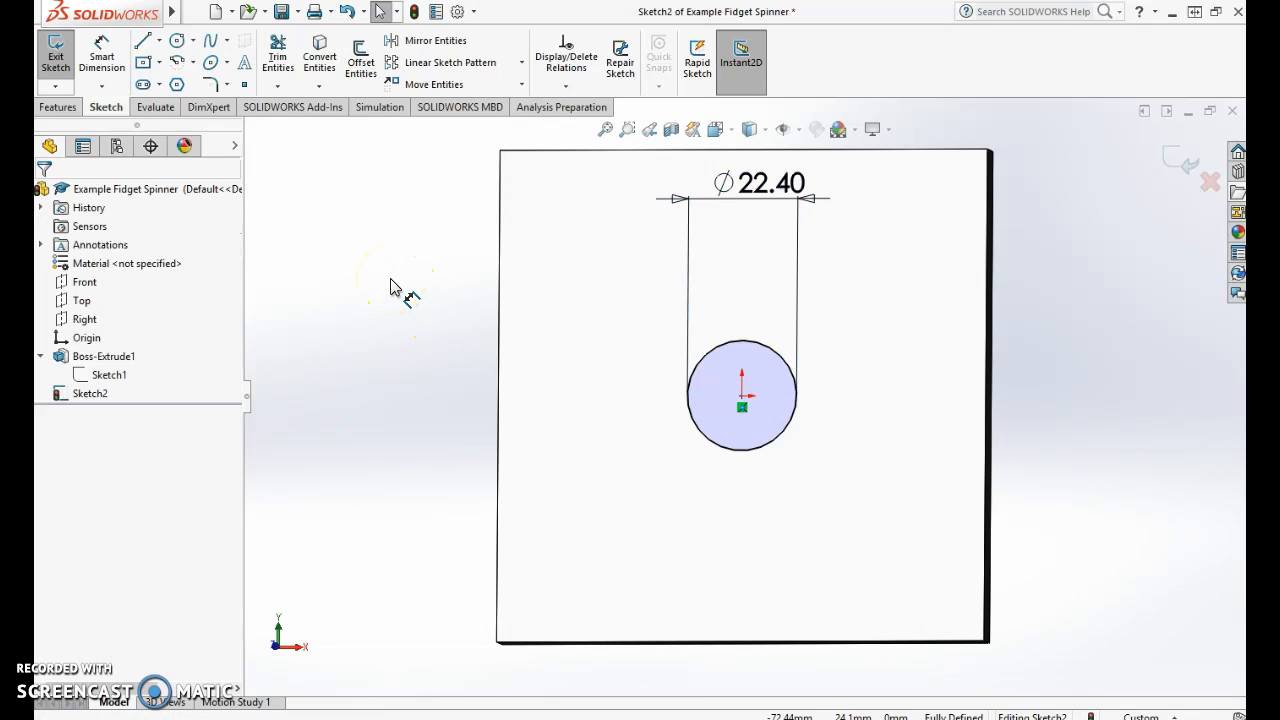
- Cut the circle through the whole plate with an Extruded Cut set to Through All
left_click(48, 110)
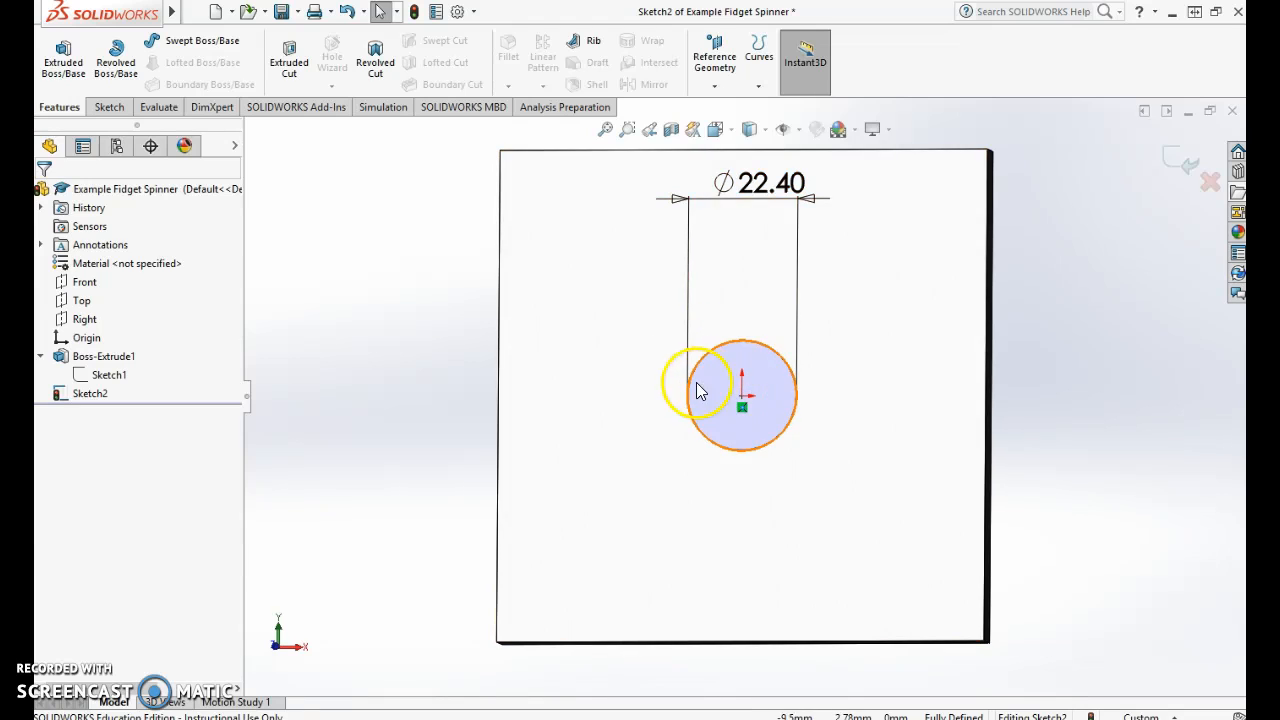
left_click(289, 58)
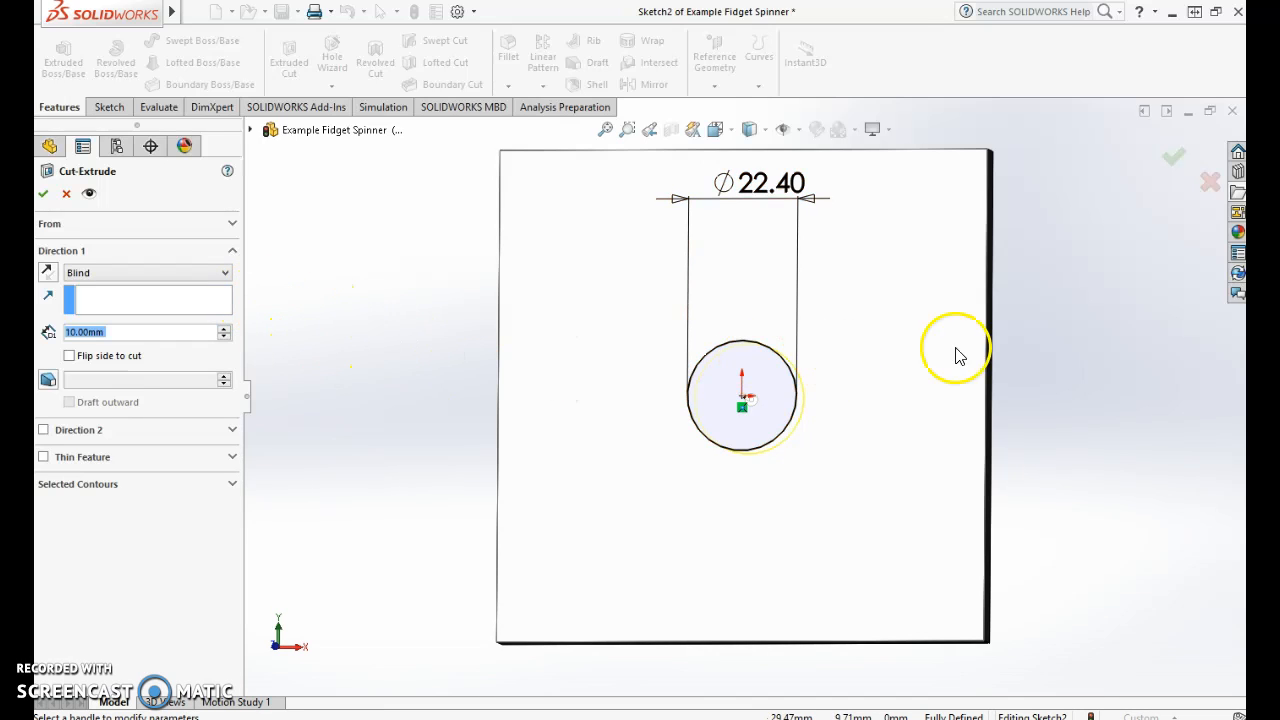
middle_click_drag(1080, 354, 1106, 346)
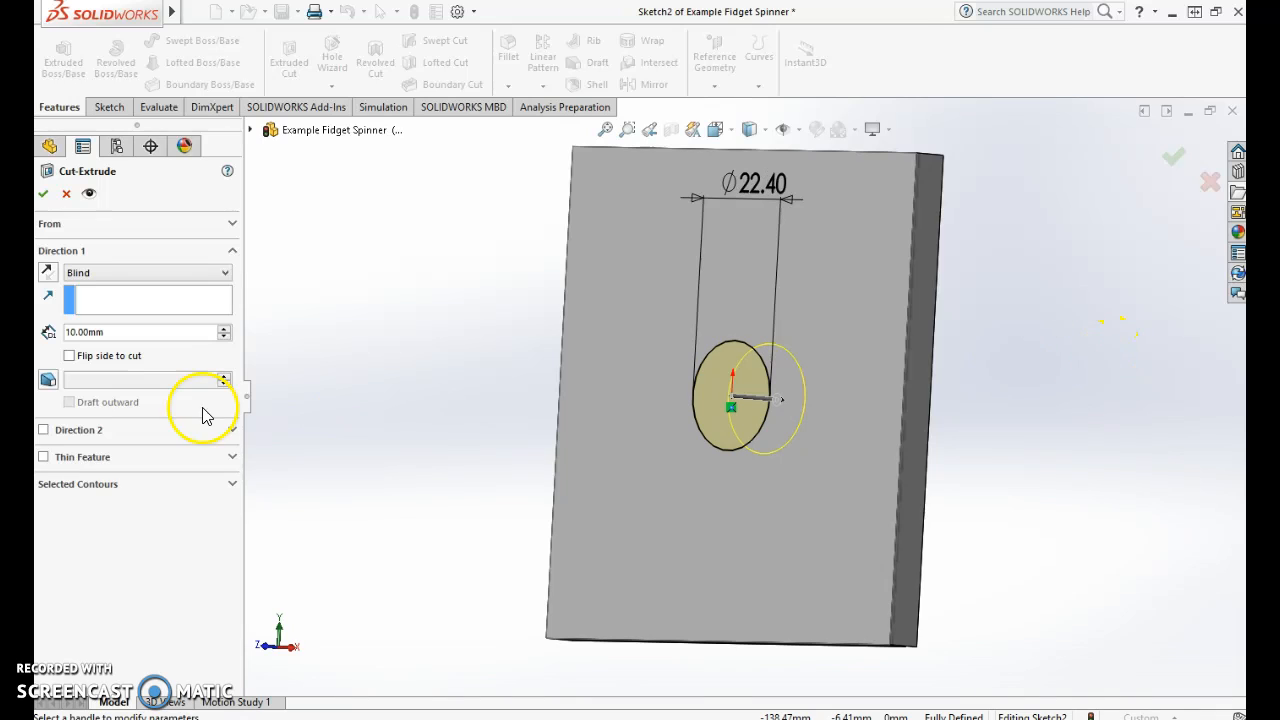
left_click(139, 273)
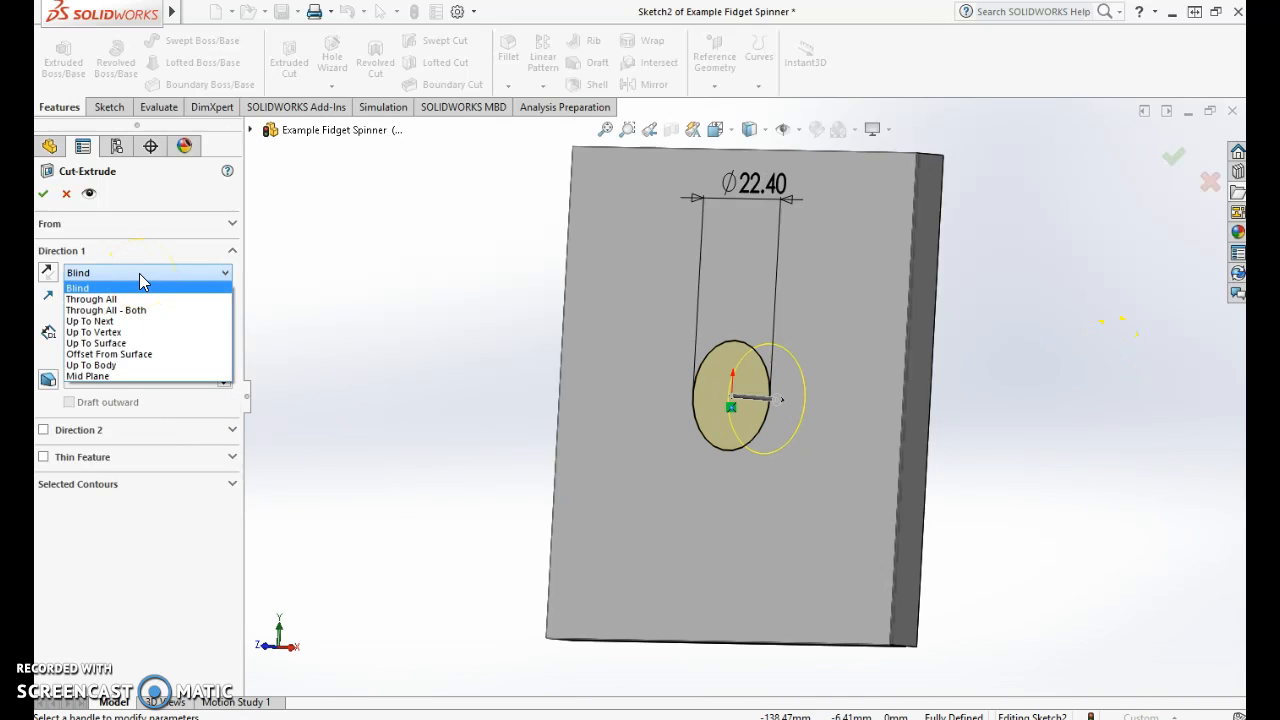
left_click(139, 273)
middle_click_drag(949, 366, 811, 418)
left_click(198, 277)
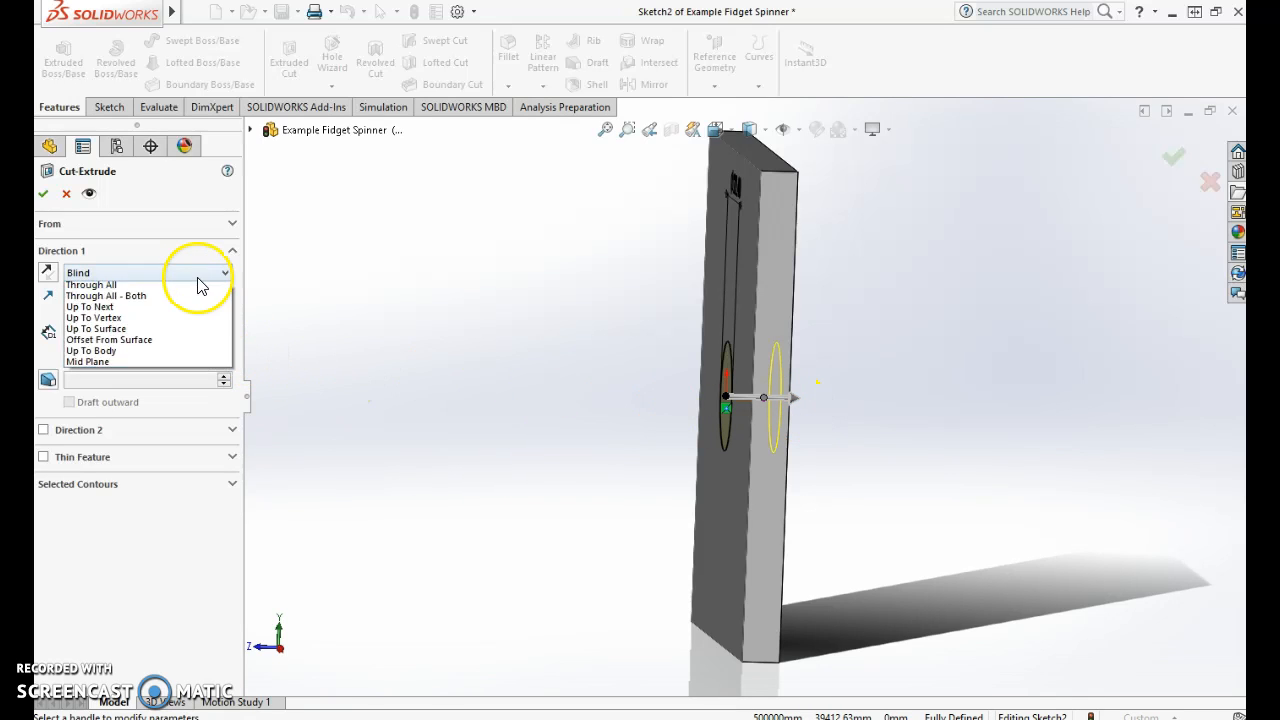
left_click(160, 286)
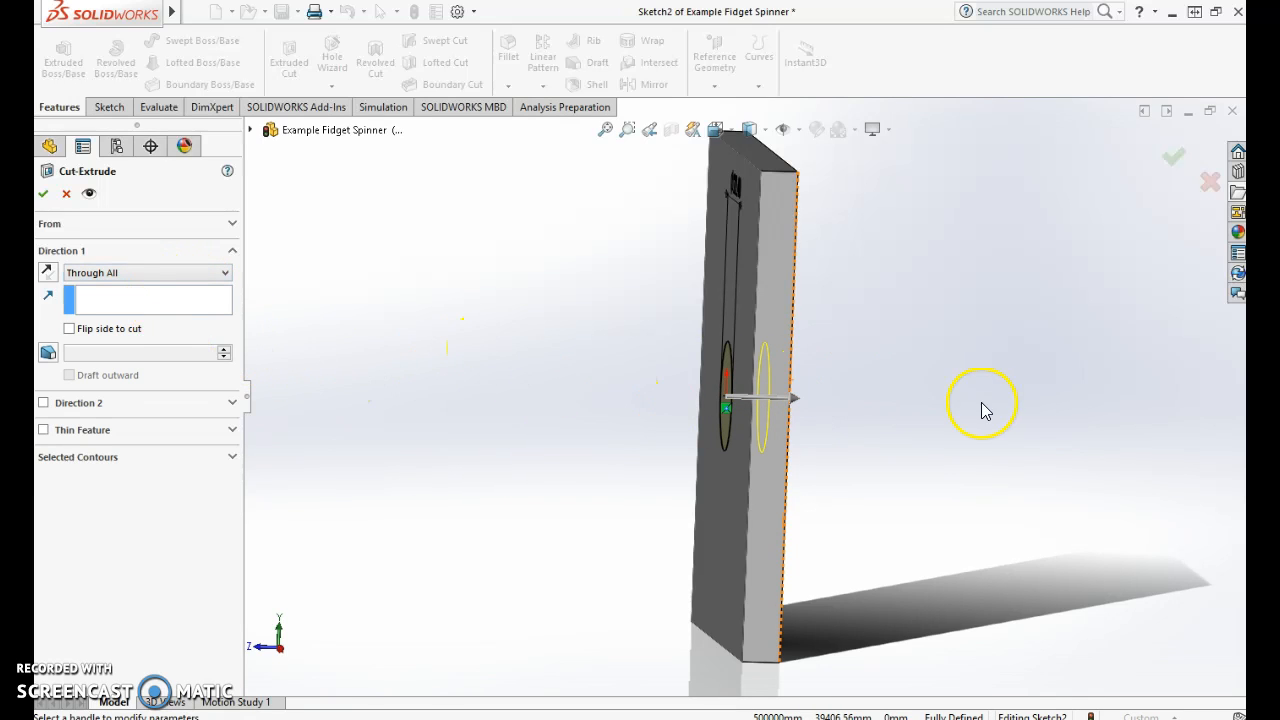
middle_click_drag(1007, 412, 889, 412)
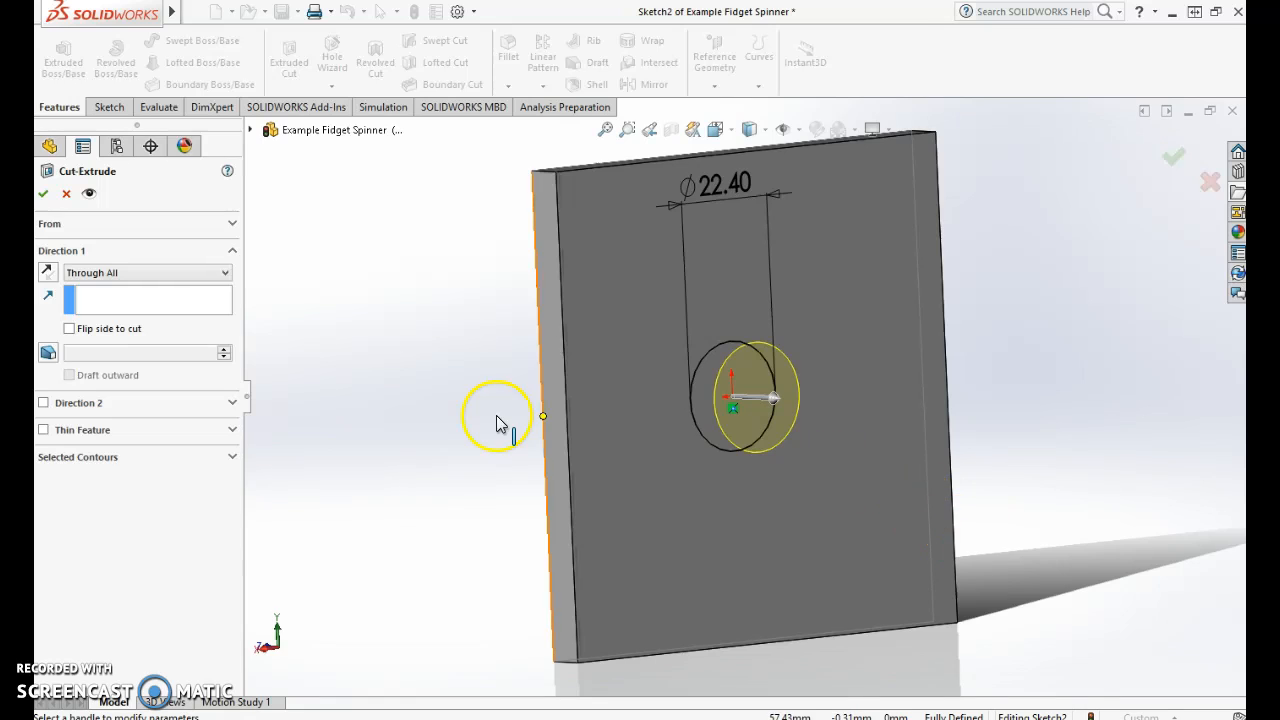
middle_click_drag(427, 410, 658, 402)
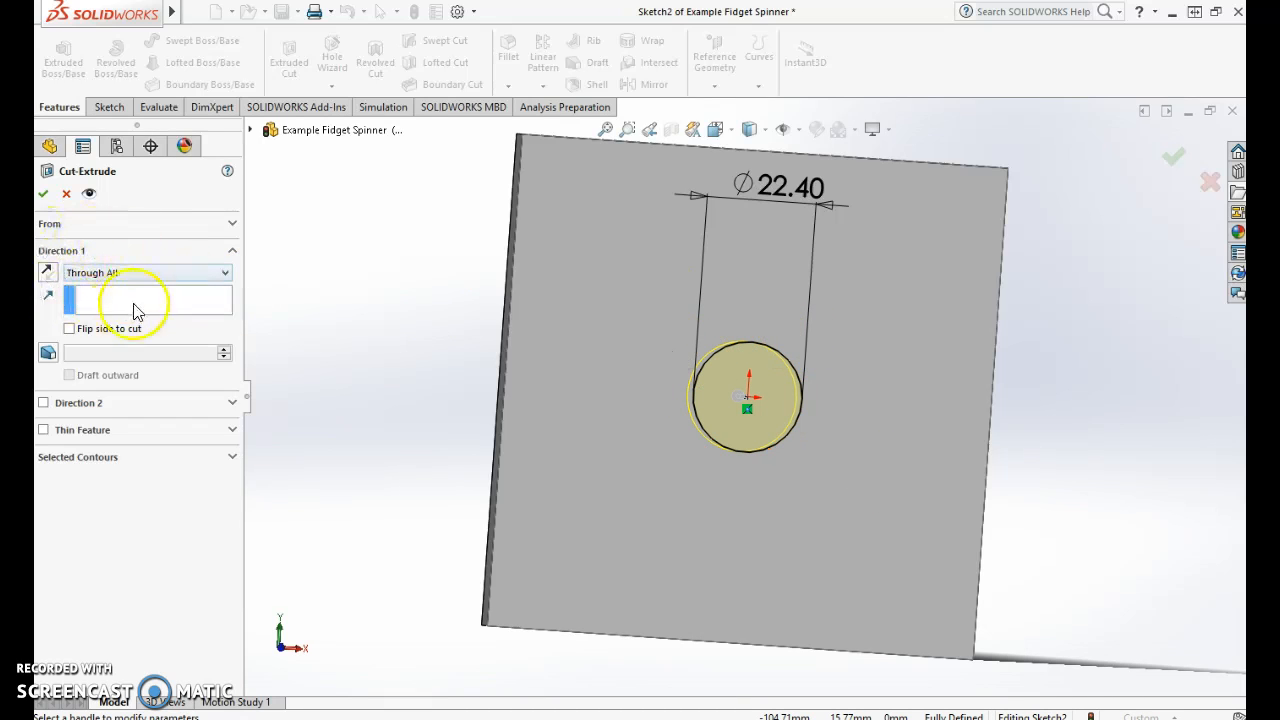
left_click(43, 195)
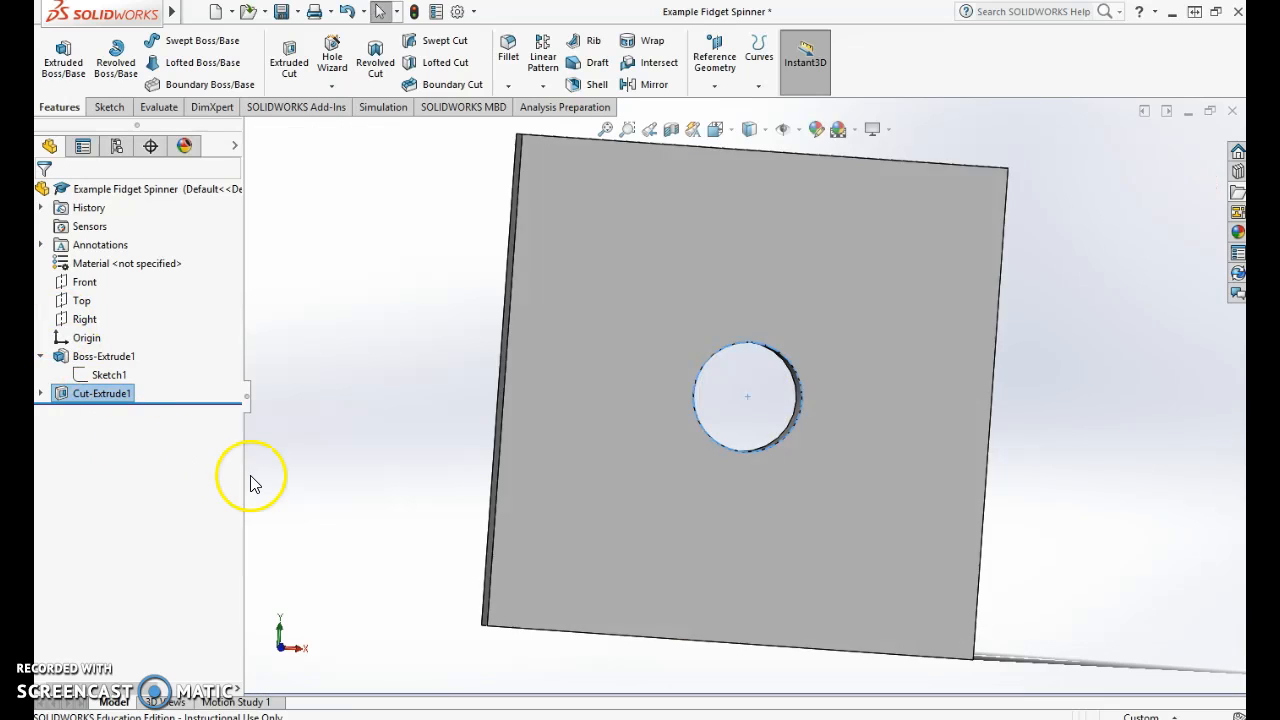
- Sketch a hexagon on the plate's front face, centred about 27.9 mm directly below the origin, around an inscribed circle about 33.6 mm in diameter
middle_click_drag(1088, 337, 534, 397)
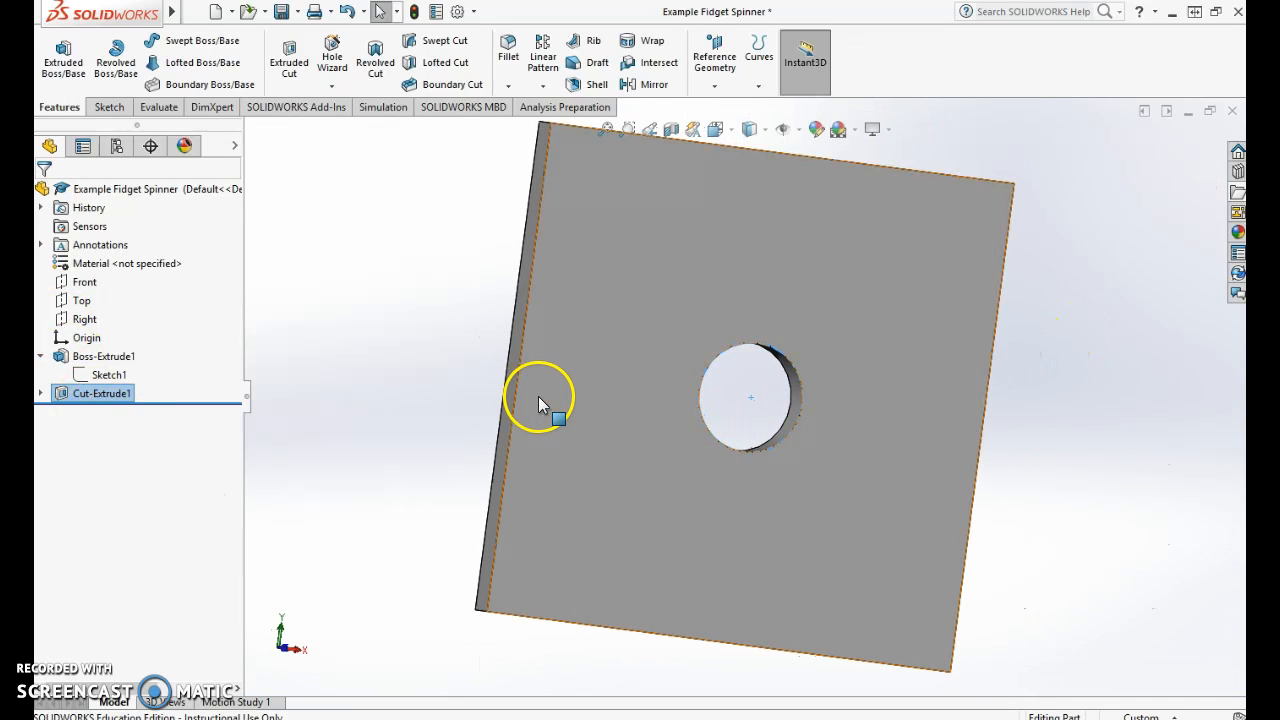
key("space")
left_click(496, 431)
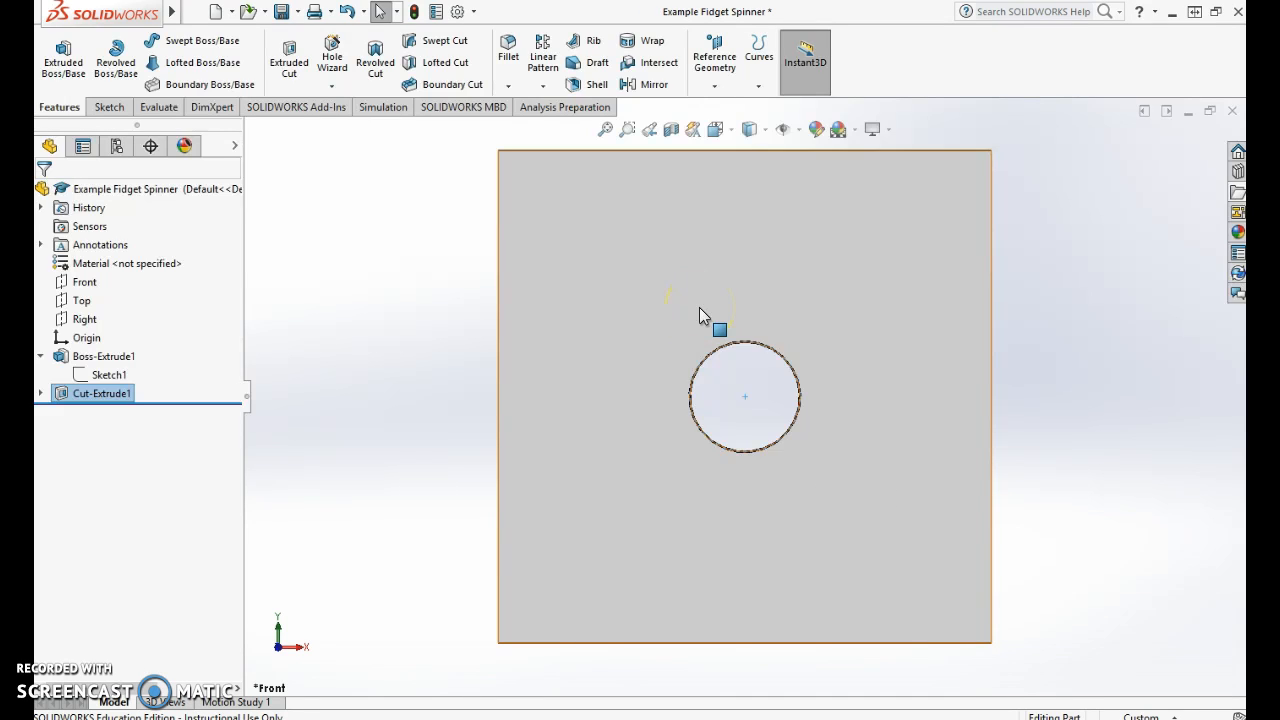
left_click(823, 276)
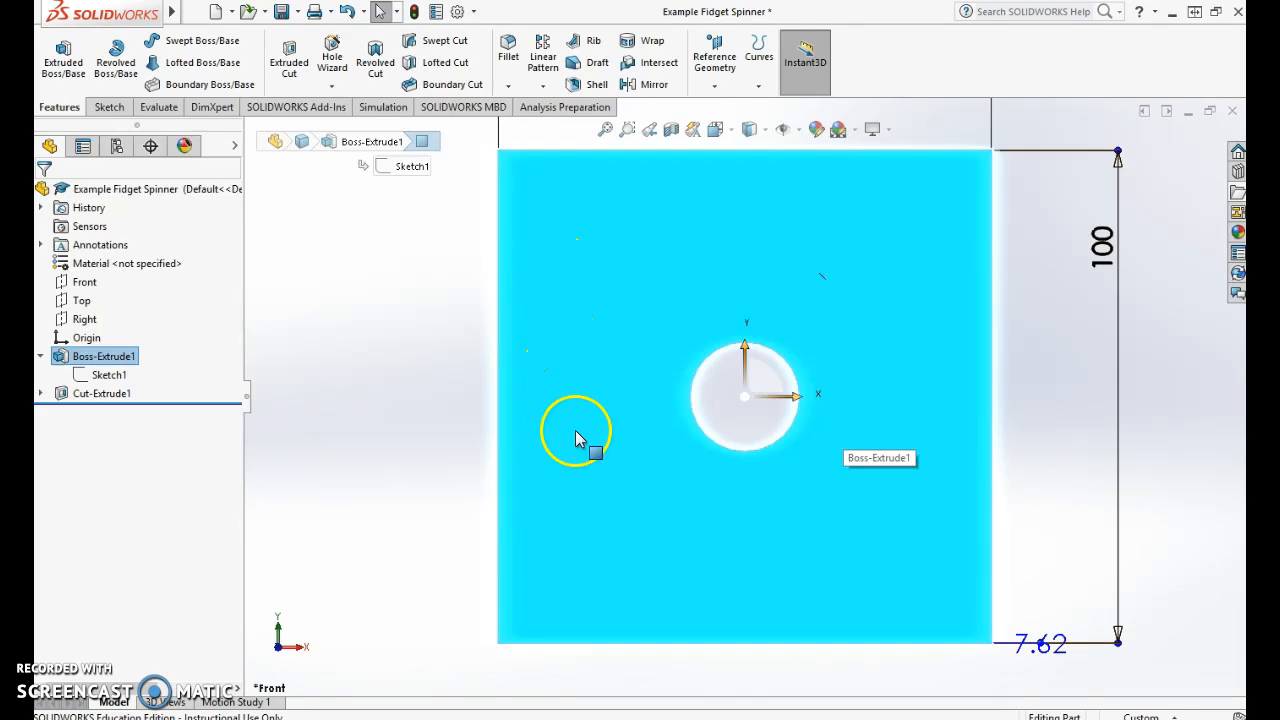
left_click(107, 112)
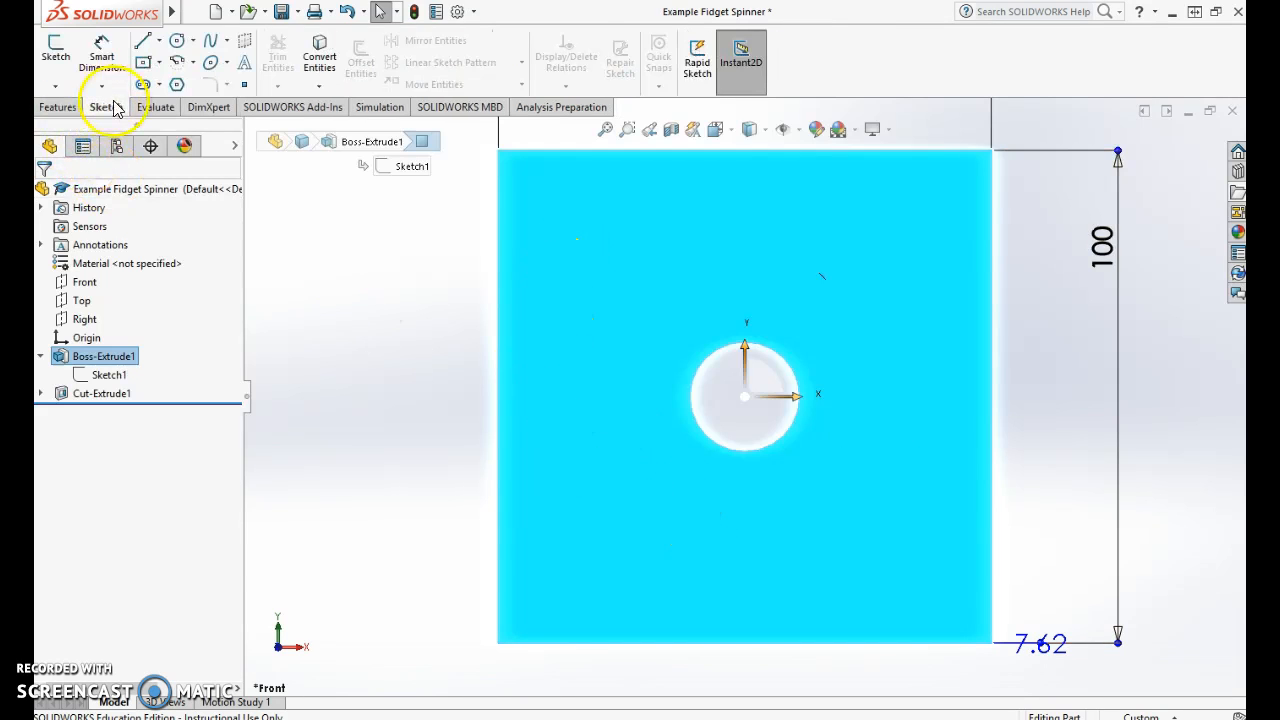
left_click(176, 85)
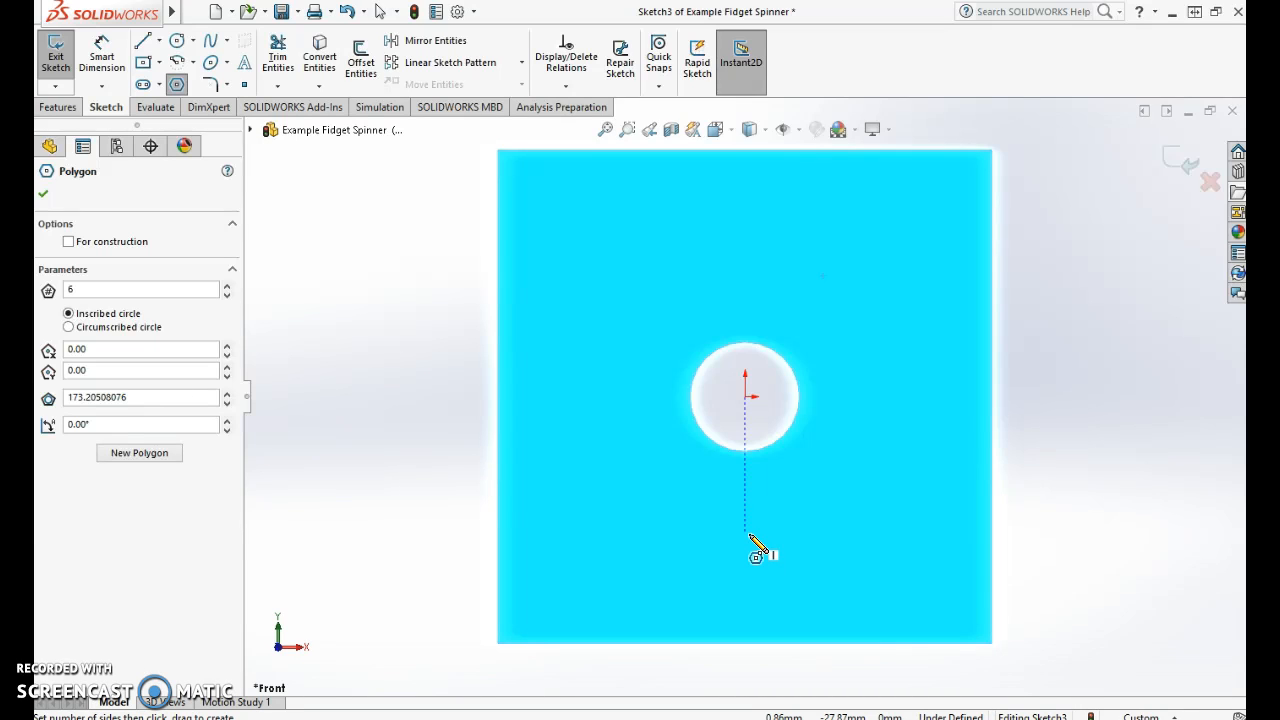
left_click_drag(747, 534, 651, 519)
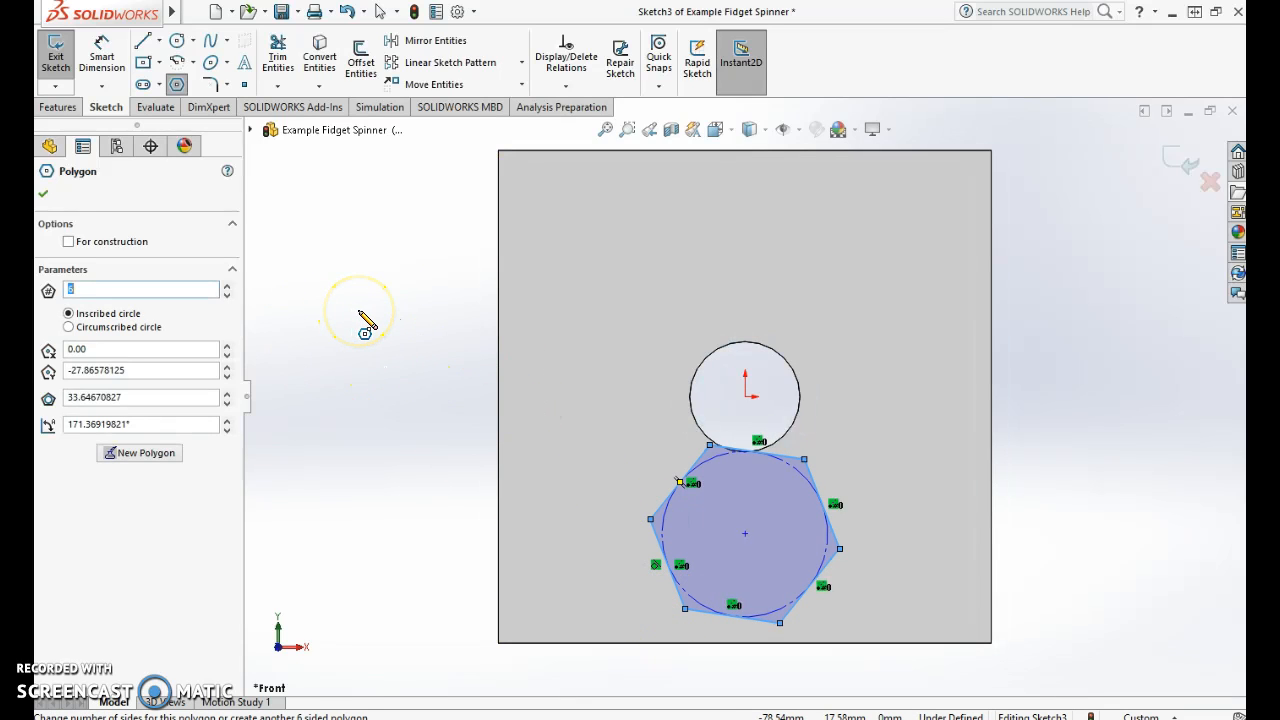
key("Escape")
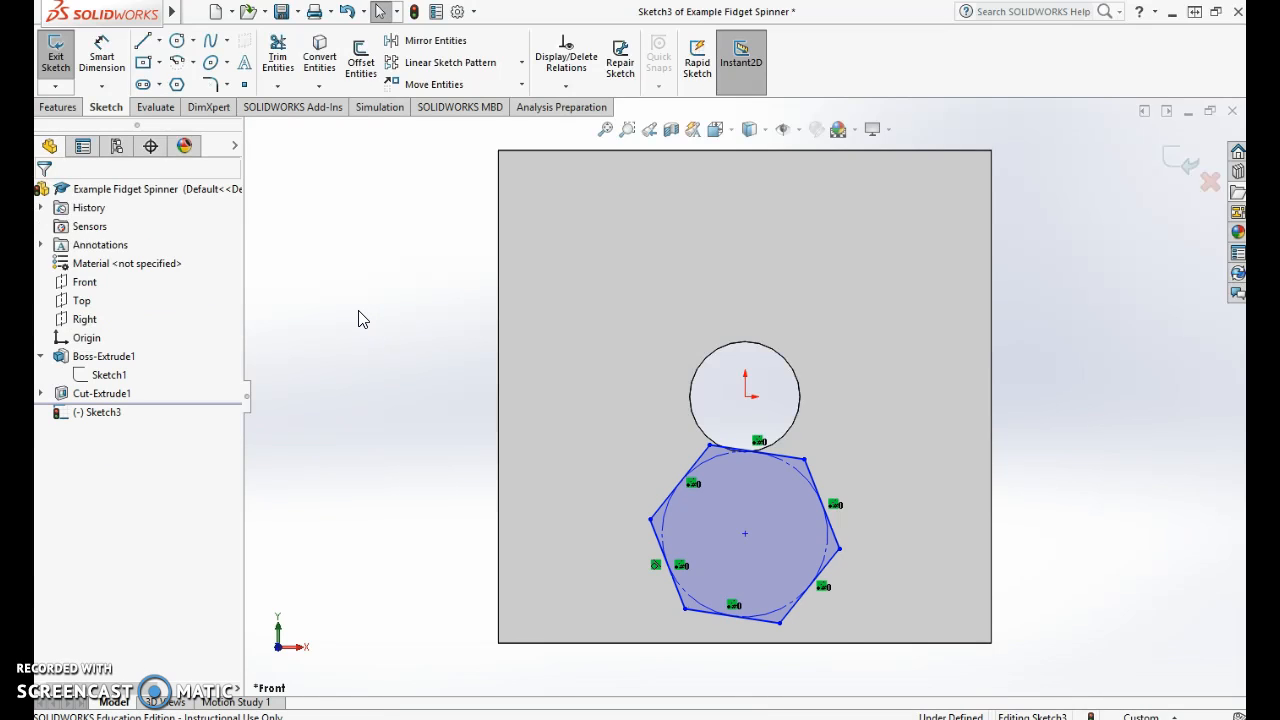
left_click(349, 295)
- Dimension the distance between the hexagon's upper and lower parallel sides as 9/16in
left_click(105, 62)
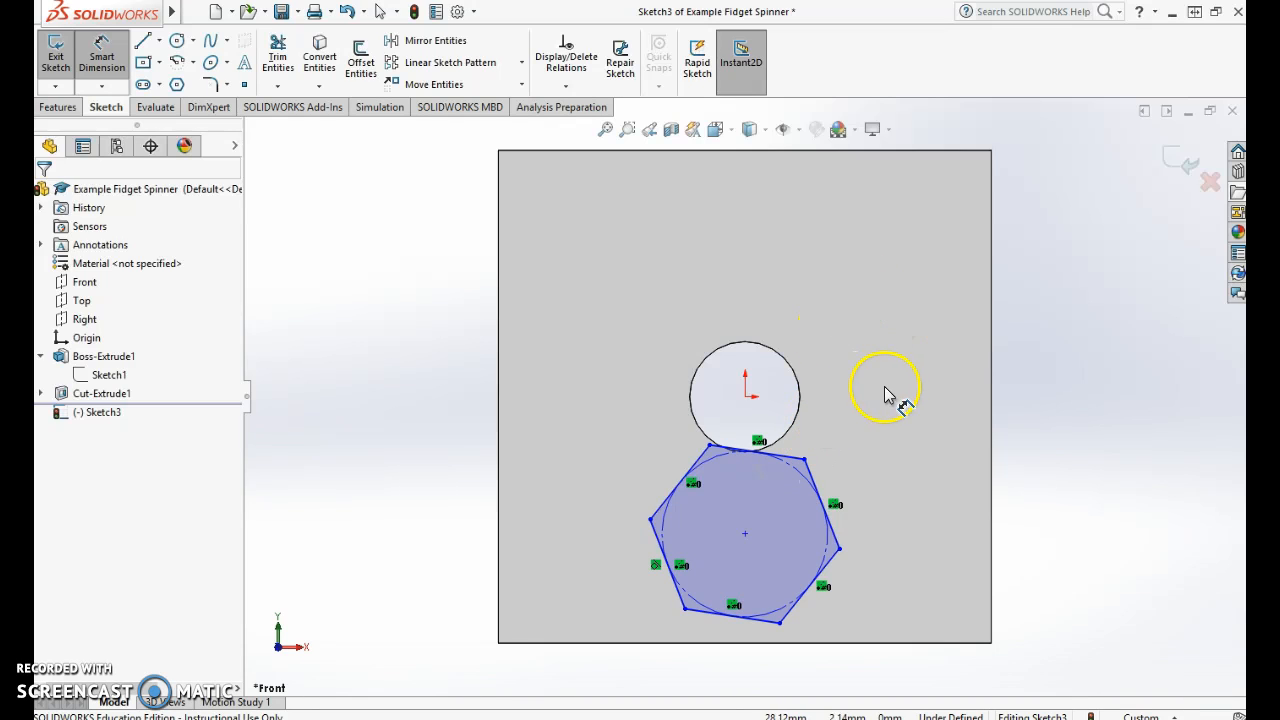
left_click(787, 462)
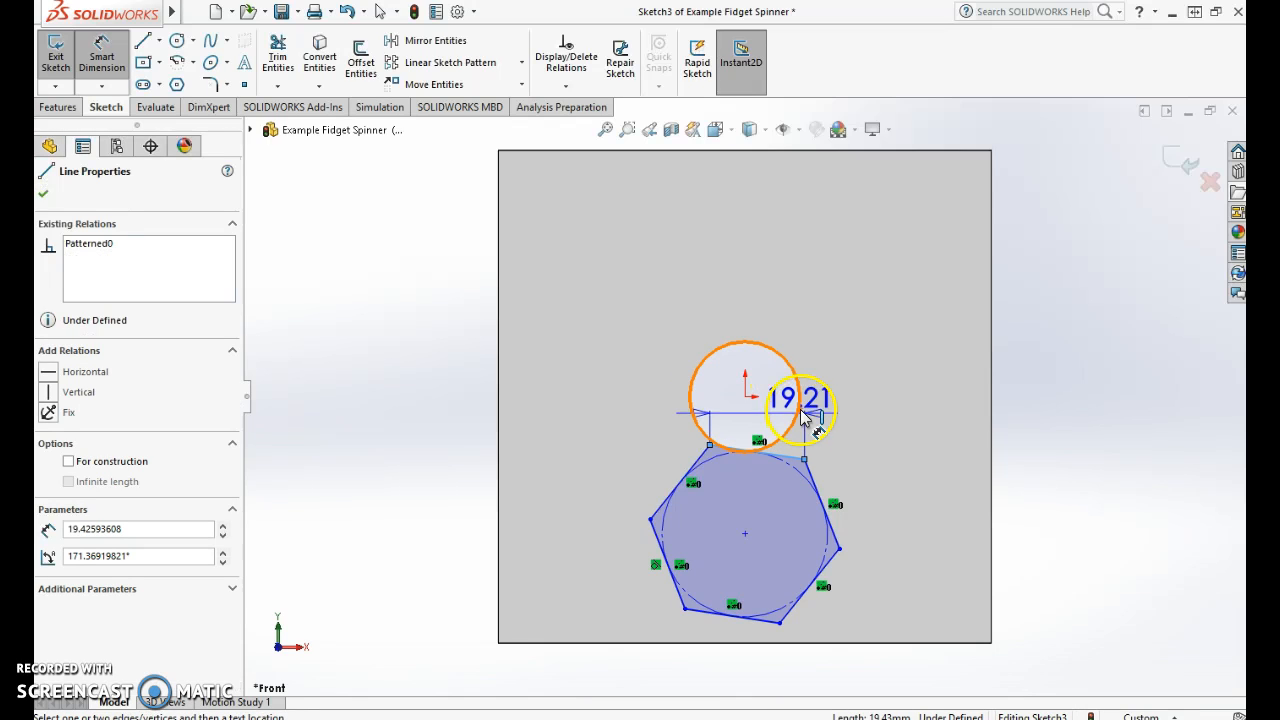
left_click(800, 345)
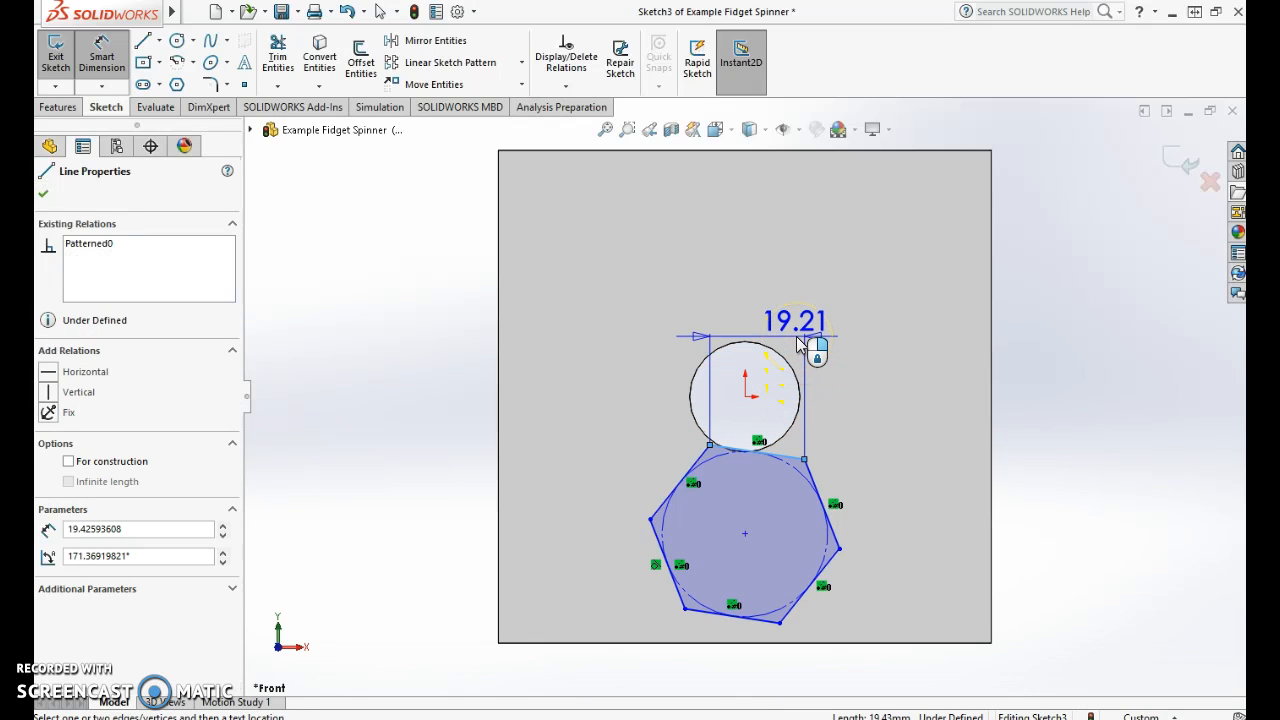
left_click(765, 403)
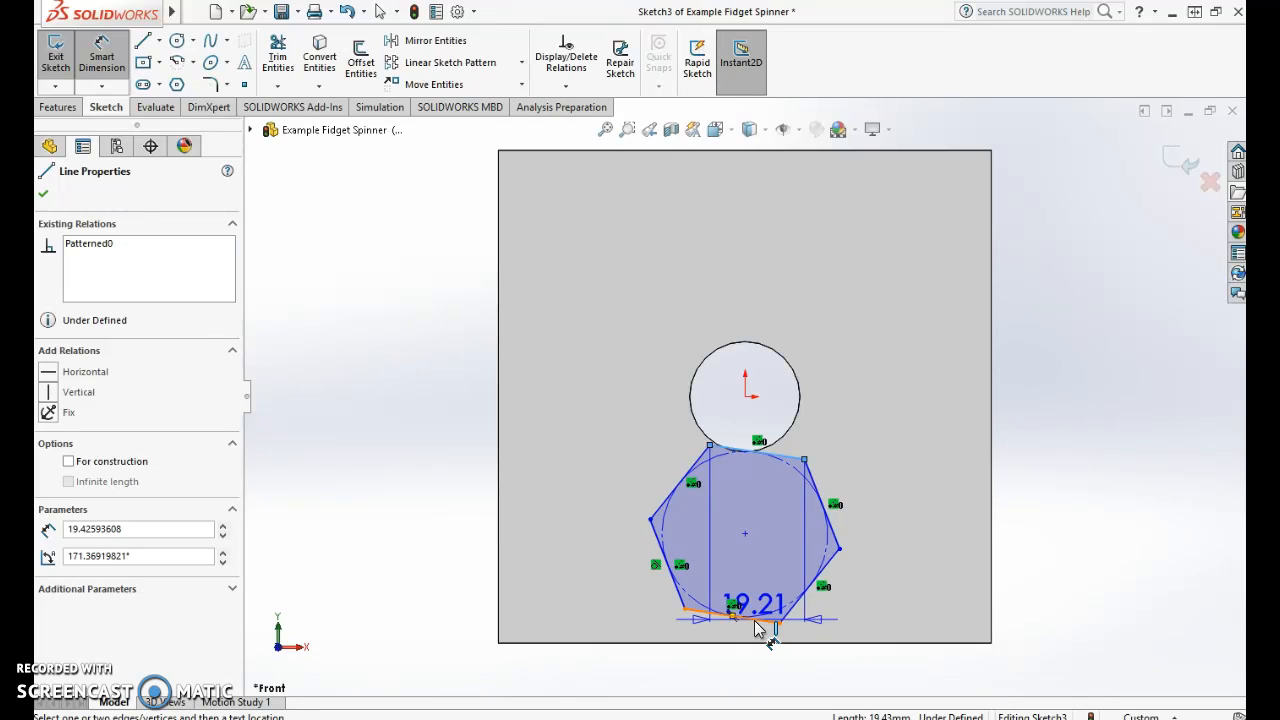
left_click(755, 621)
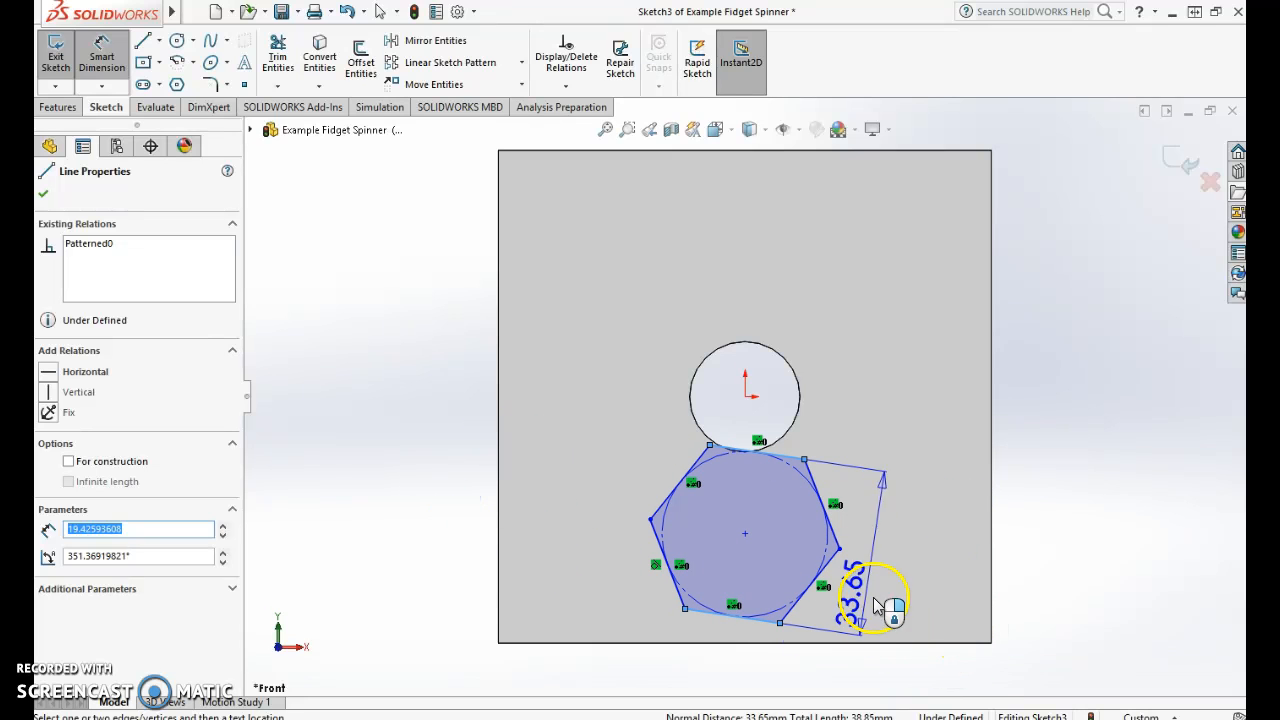
left_click(924, 598)
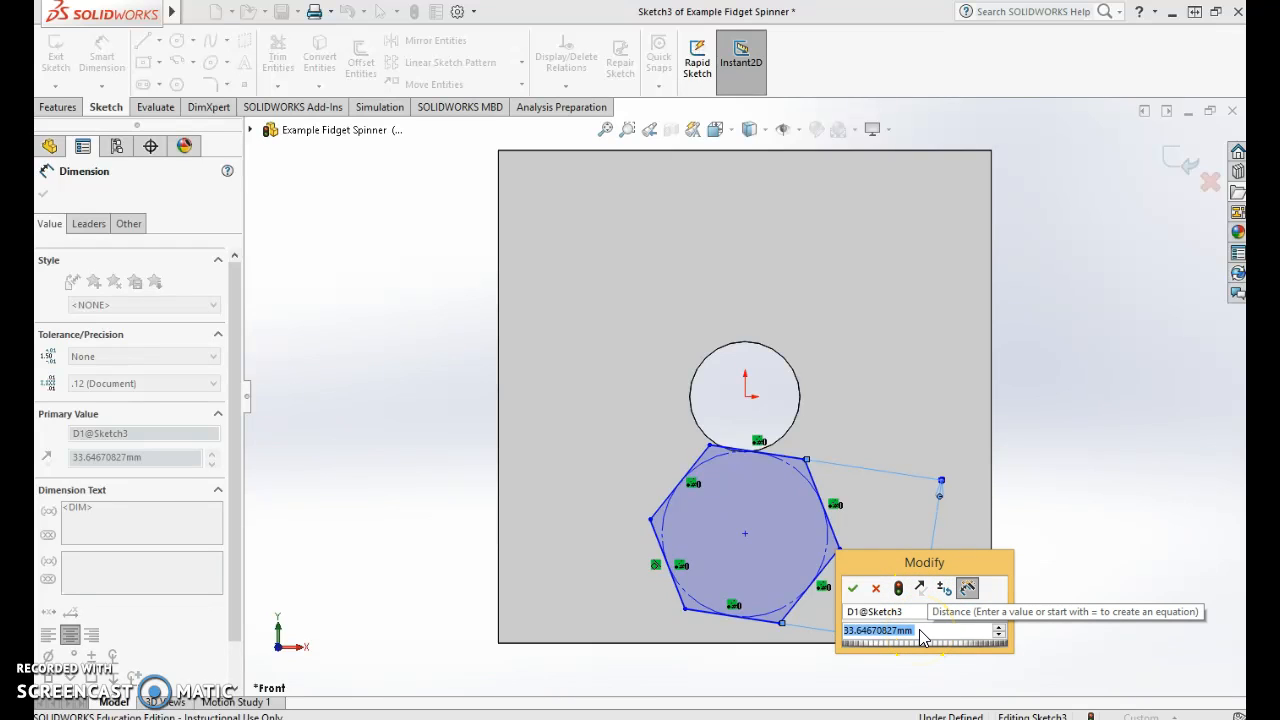
type("9")
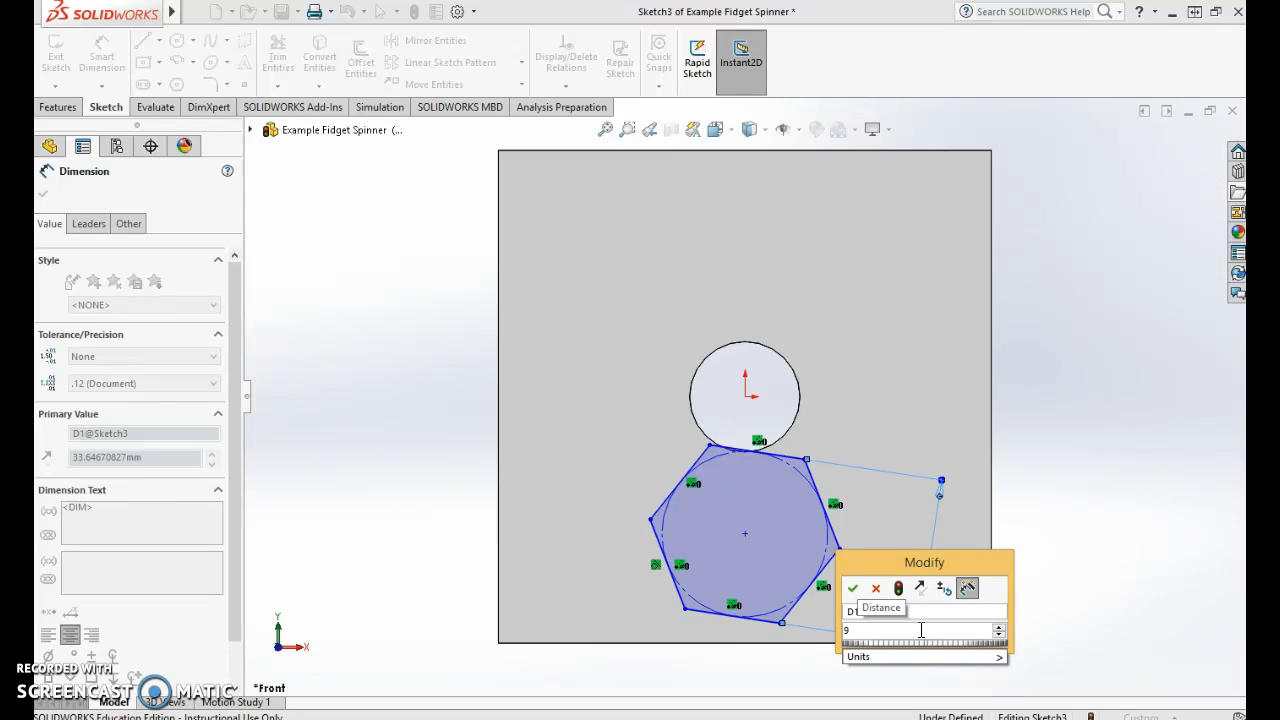
type("/")
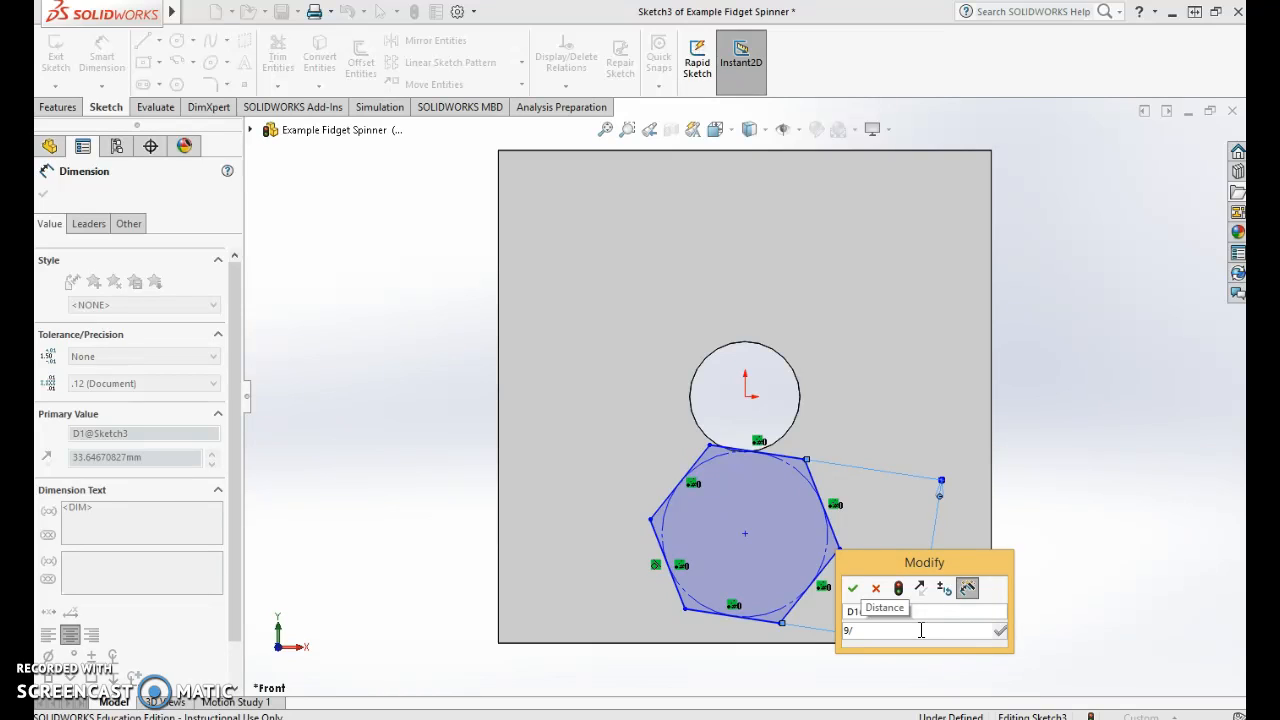
type("16")
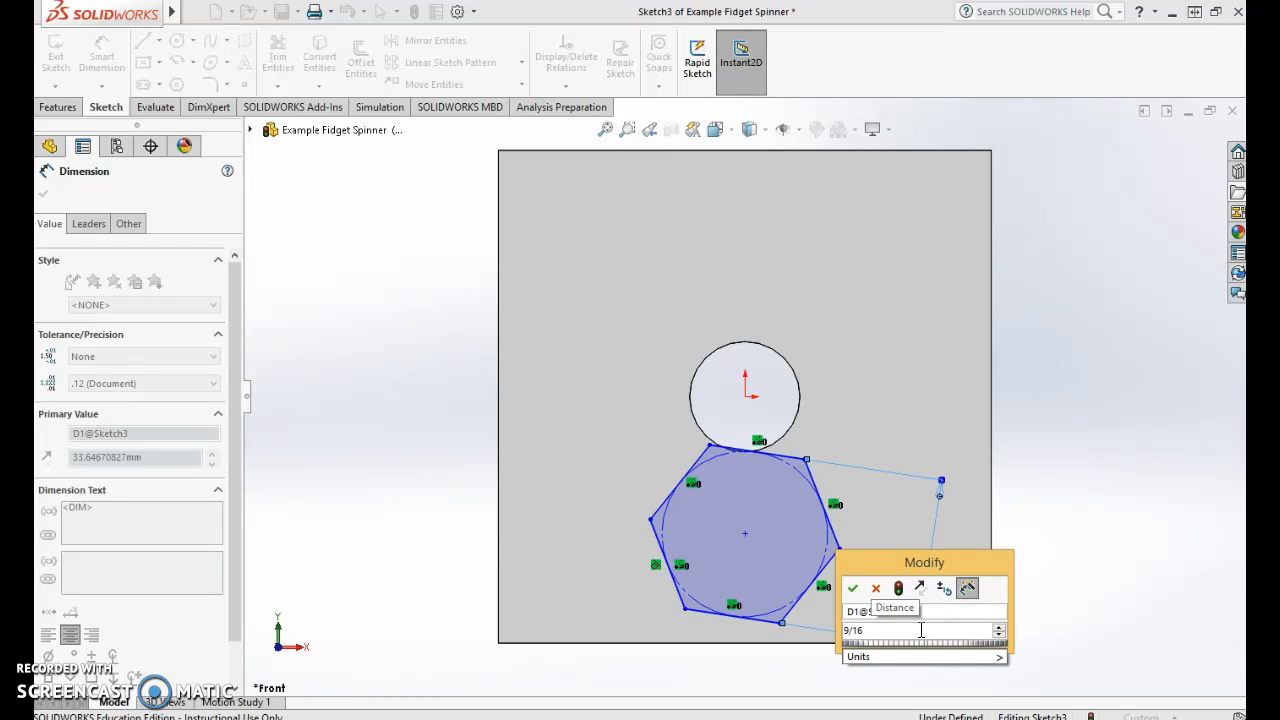
type("in")
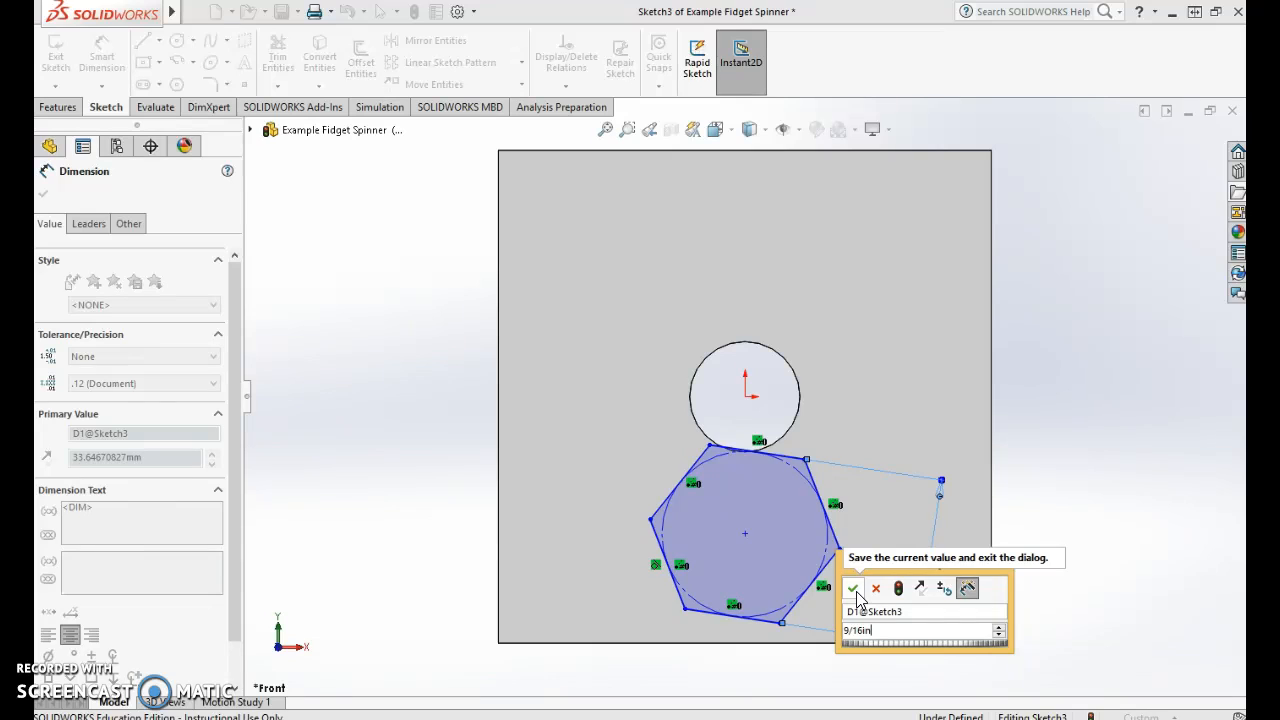
left_click(853, 589)
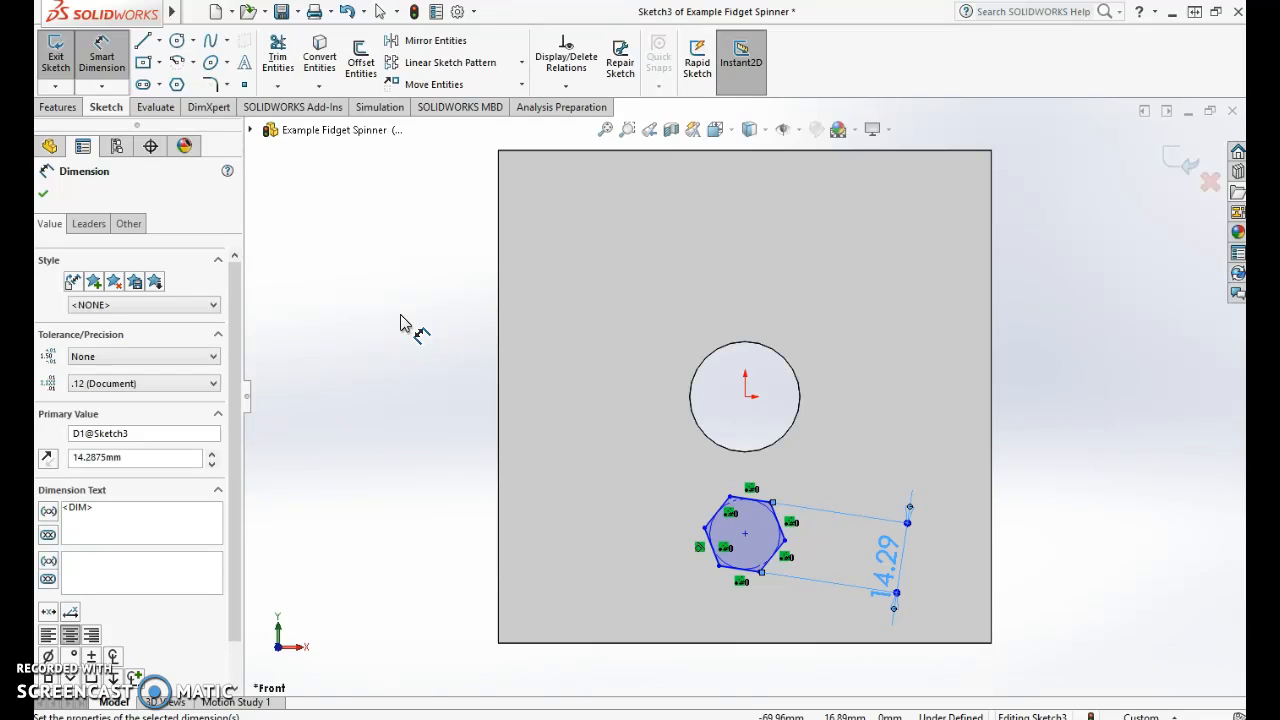
key("Escape")
right_click_drag(1060, 437, 966, 446)
middle_click_drag(928, 422, 912, 444)
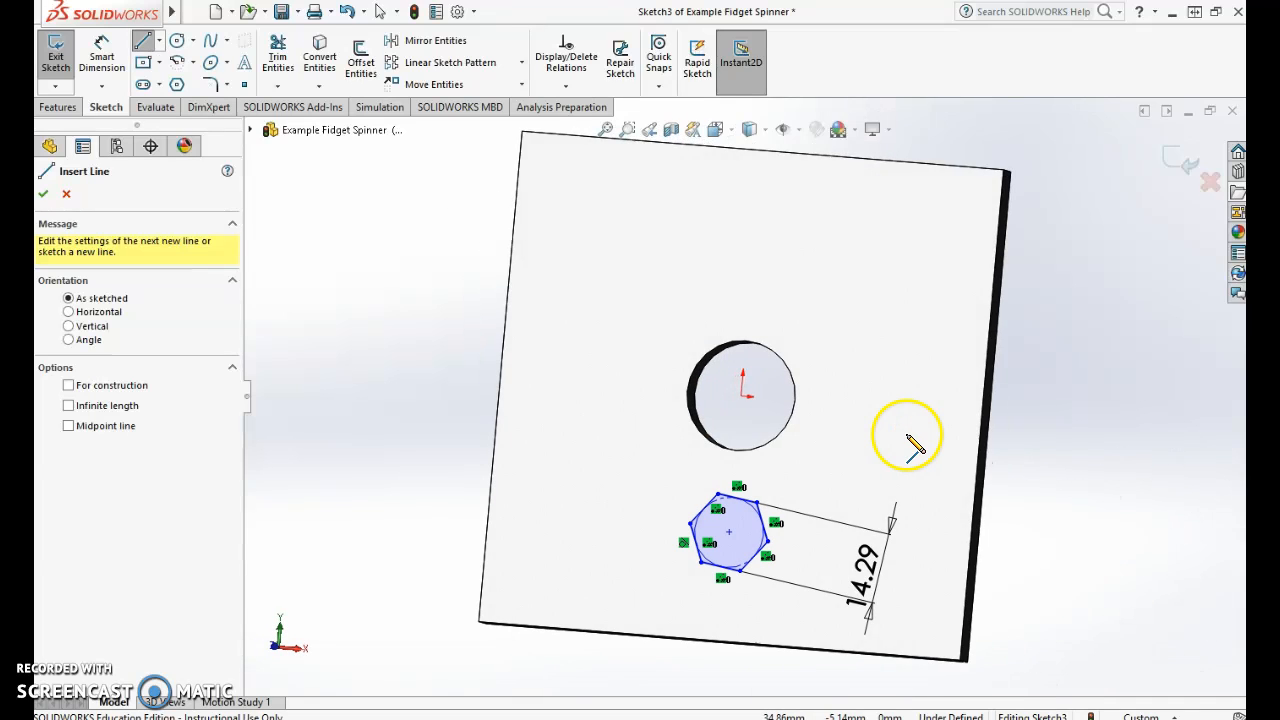
key("space")
left_click(860, 428)
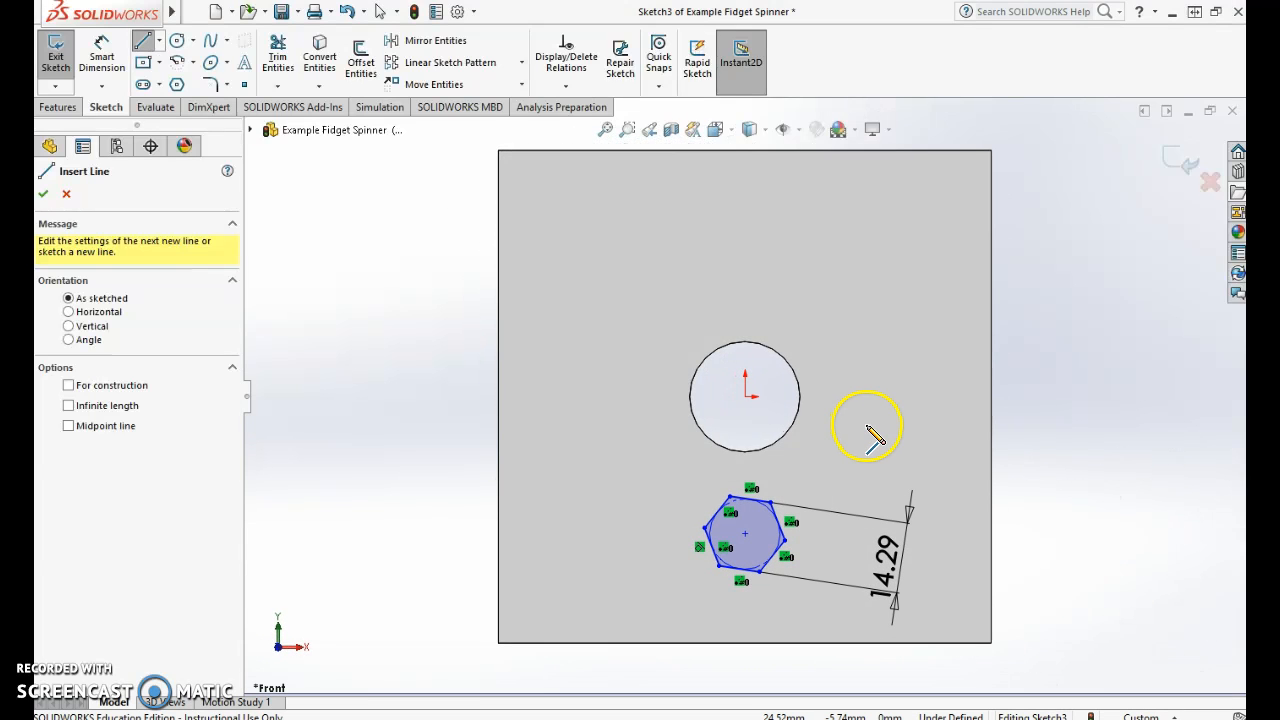
key("Escape")
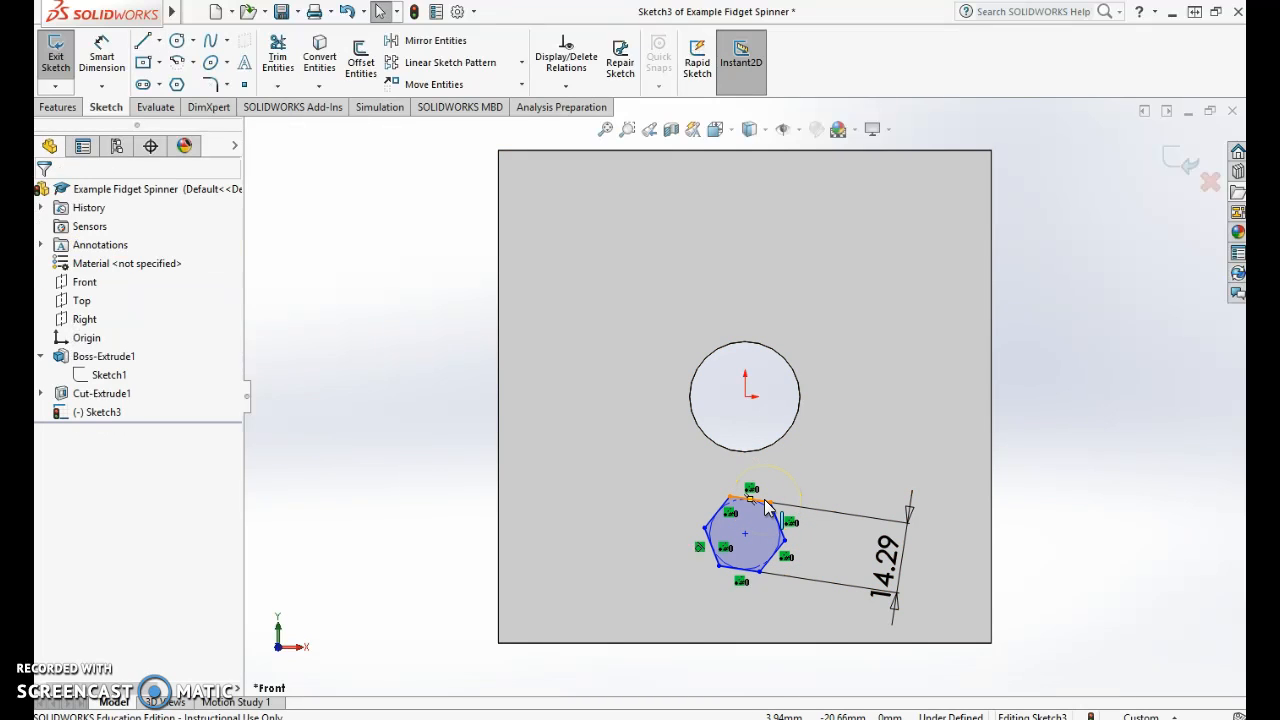
- Add a Horizontal relation to the hexagon's upper side
left_click(764, 500)
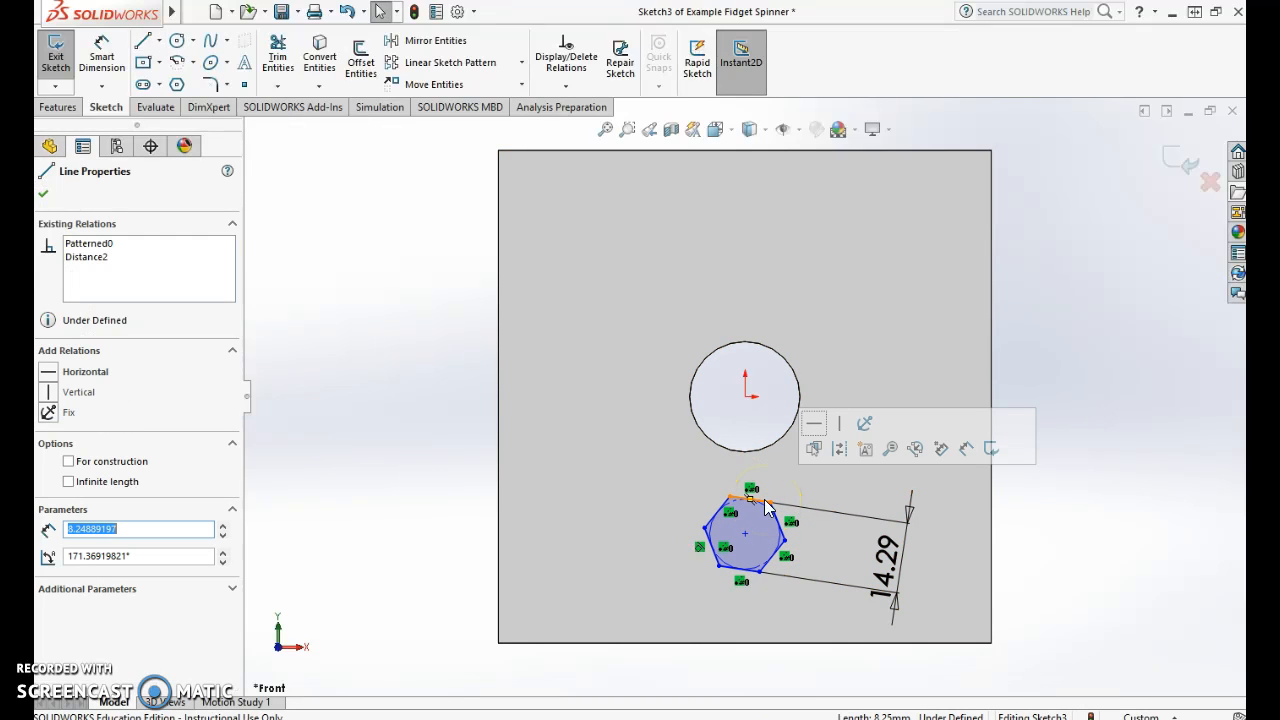
left_click(765, 507)
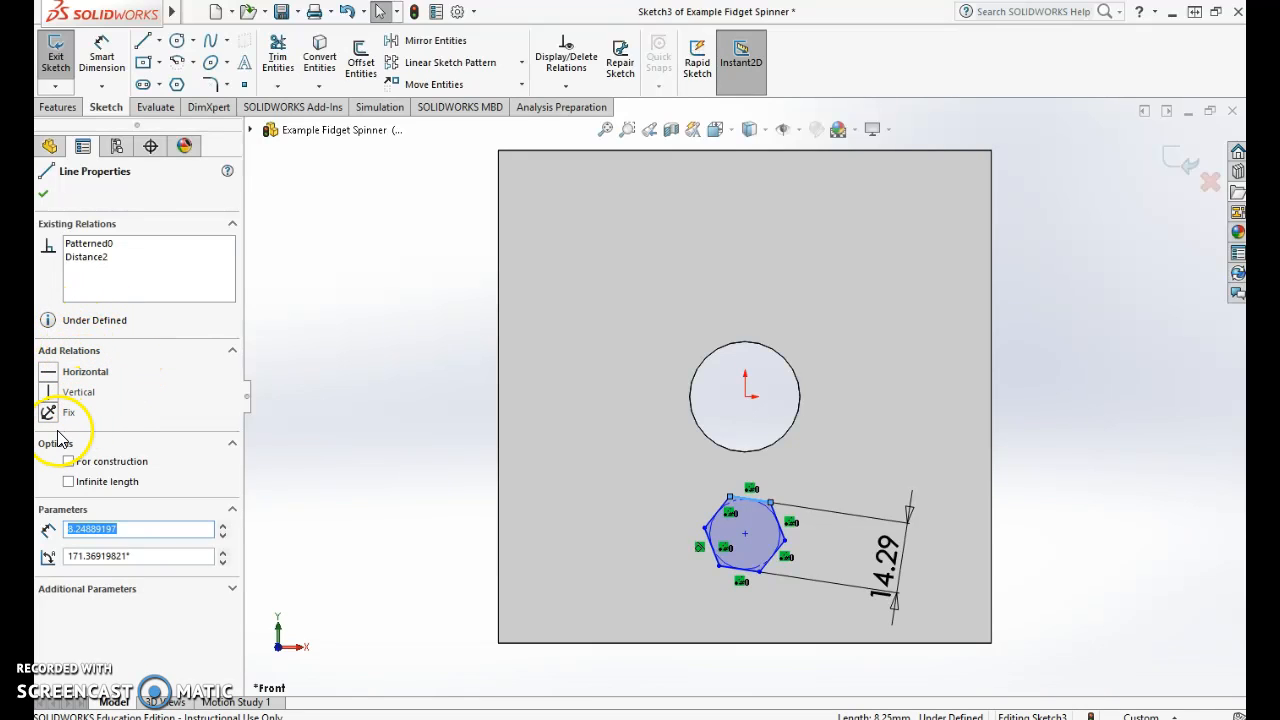
left_click(48, 373)
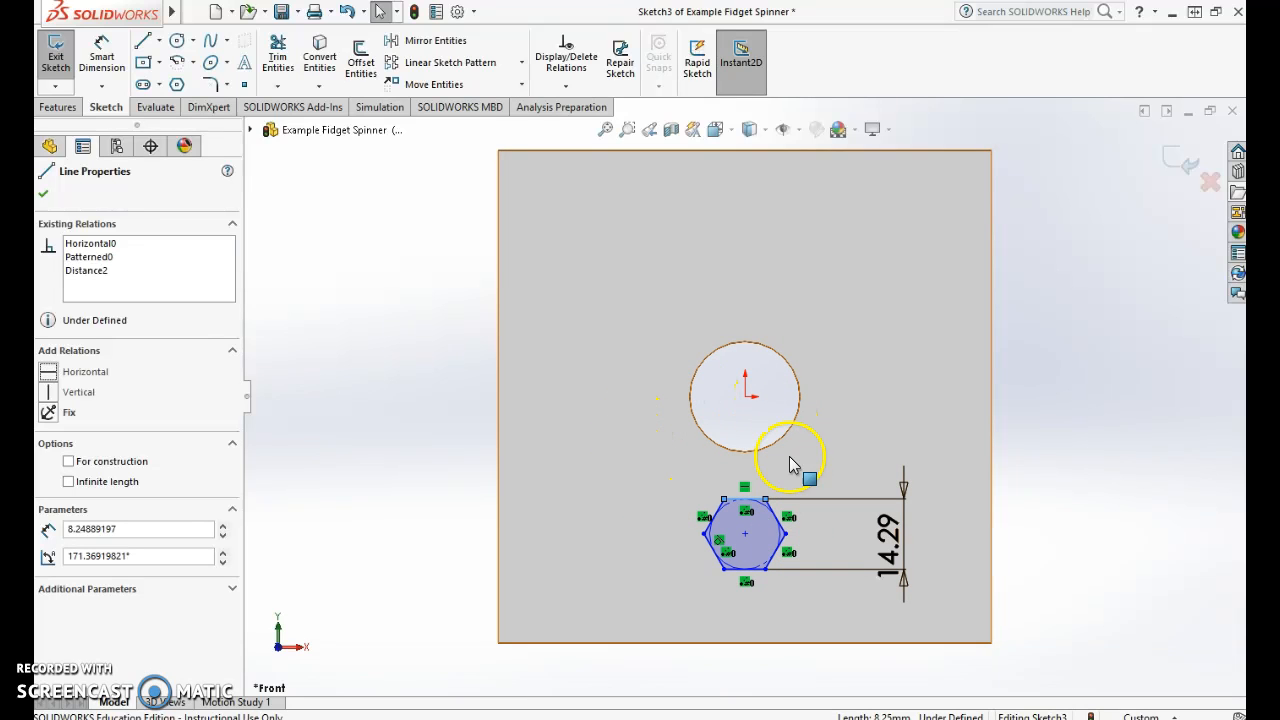
middle_click_drag(1071, 480, 982, 479)
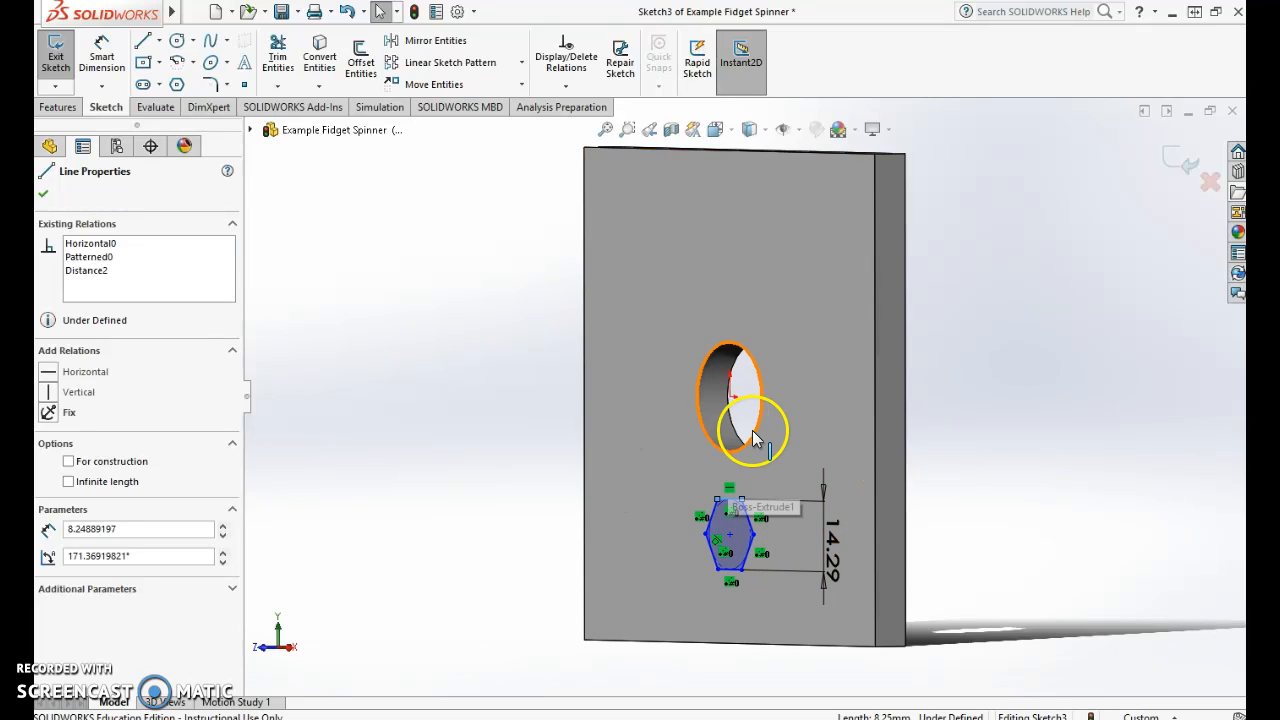
middle_click_drag(680, 409, 725, 405)
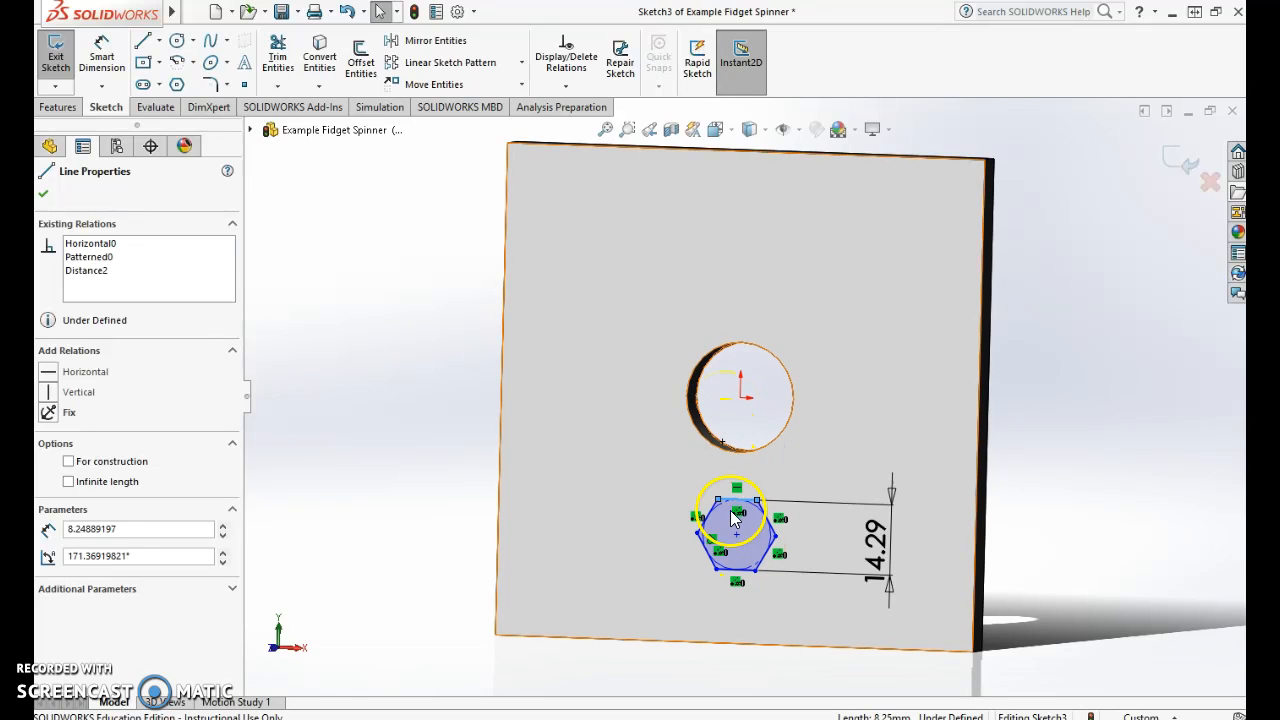
mouse_move(700, 491)
middle_mouse_down()
mouse_move(587, 481)
mouse_move(629, 489)
middle_mouse_up()
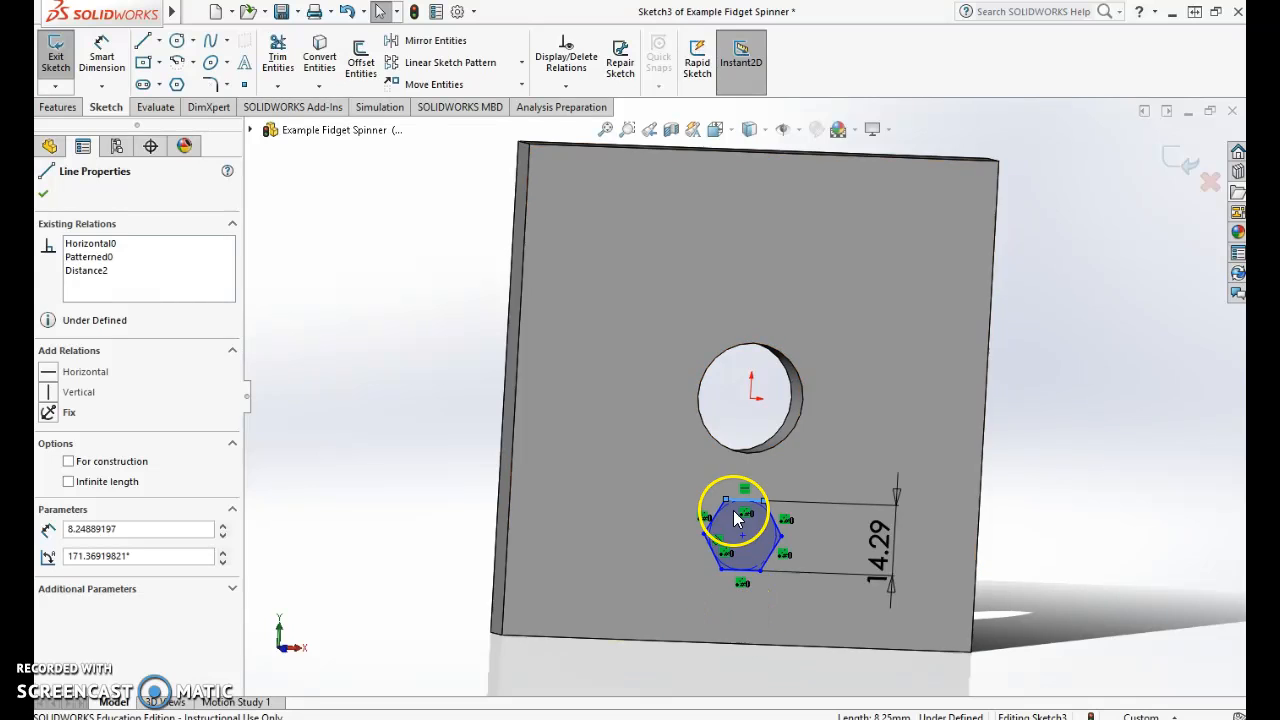
middle_click_drag(736, 538, 659, 536)
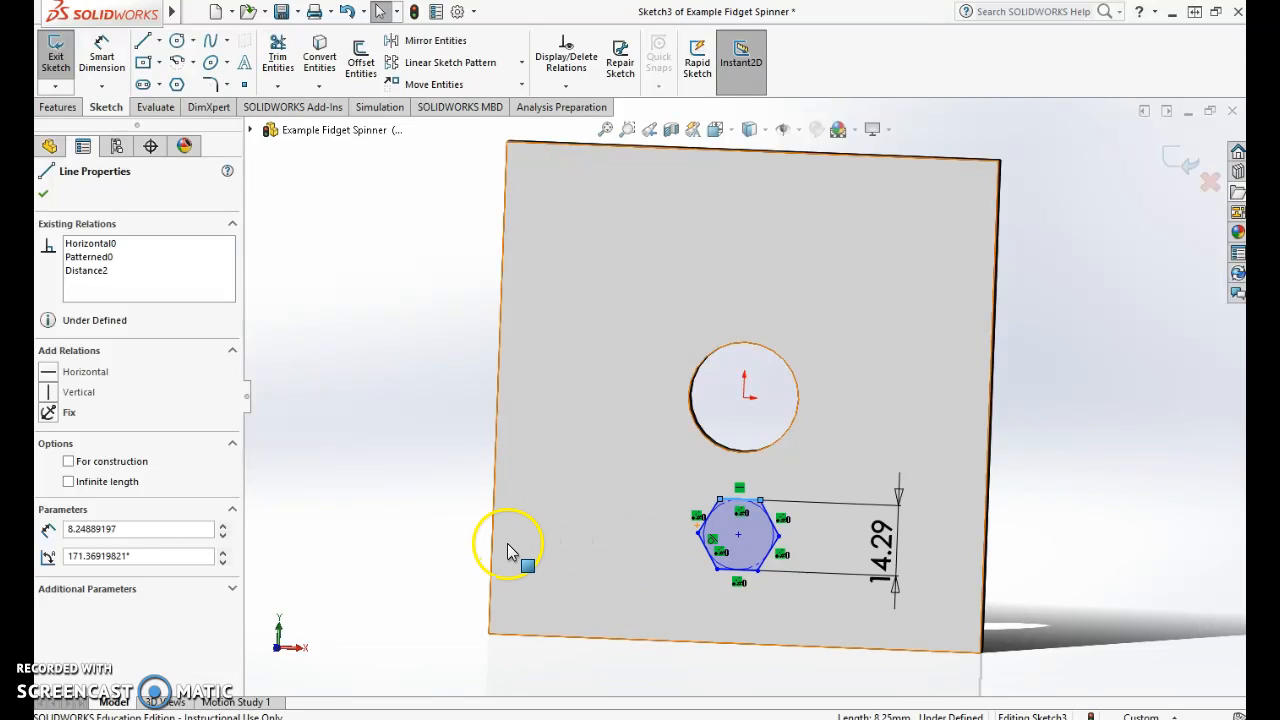
left_click(723, 518)
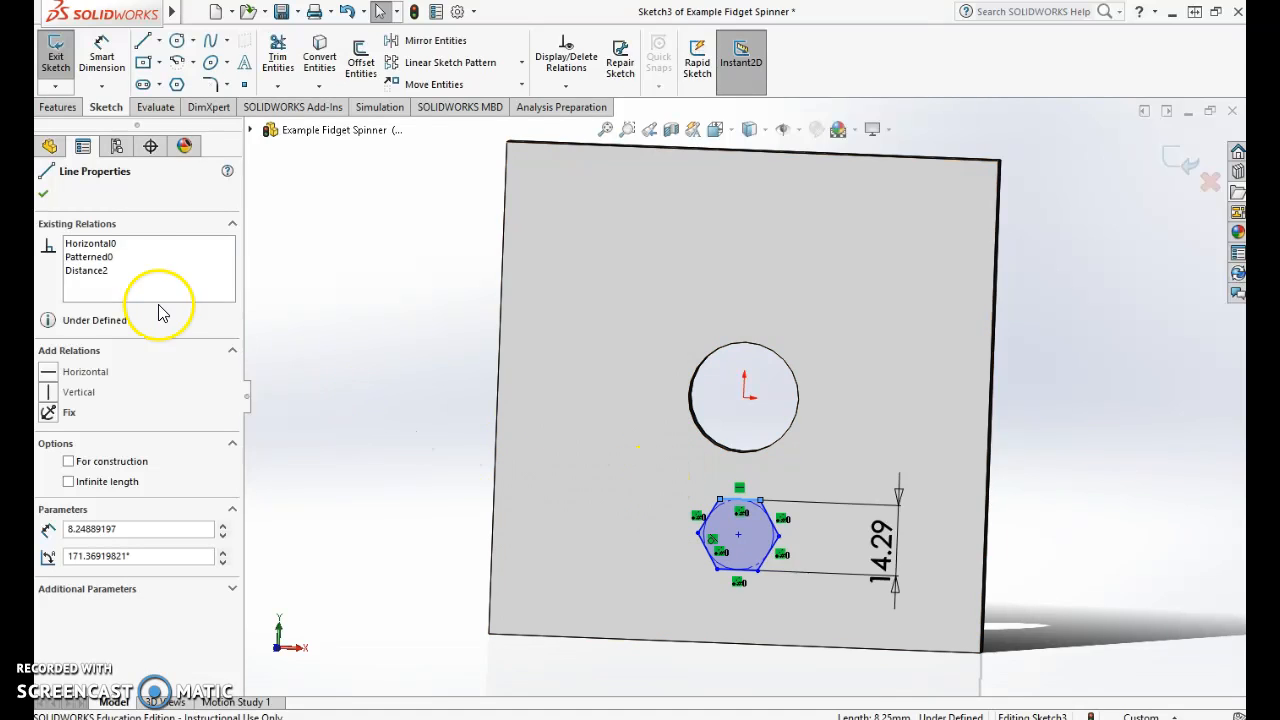
left_click(50, 146)
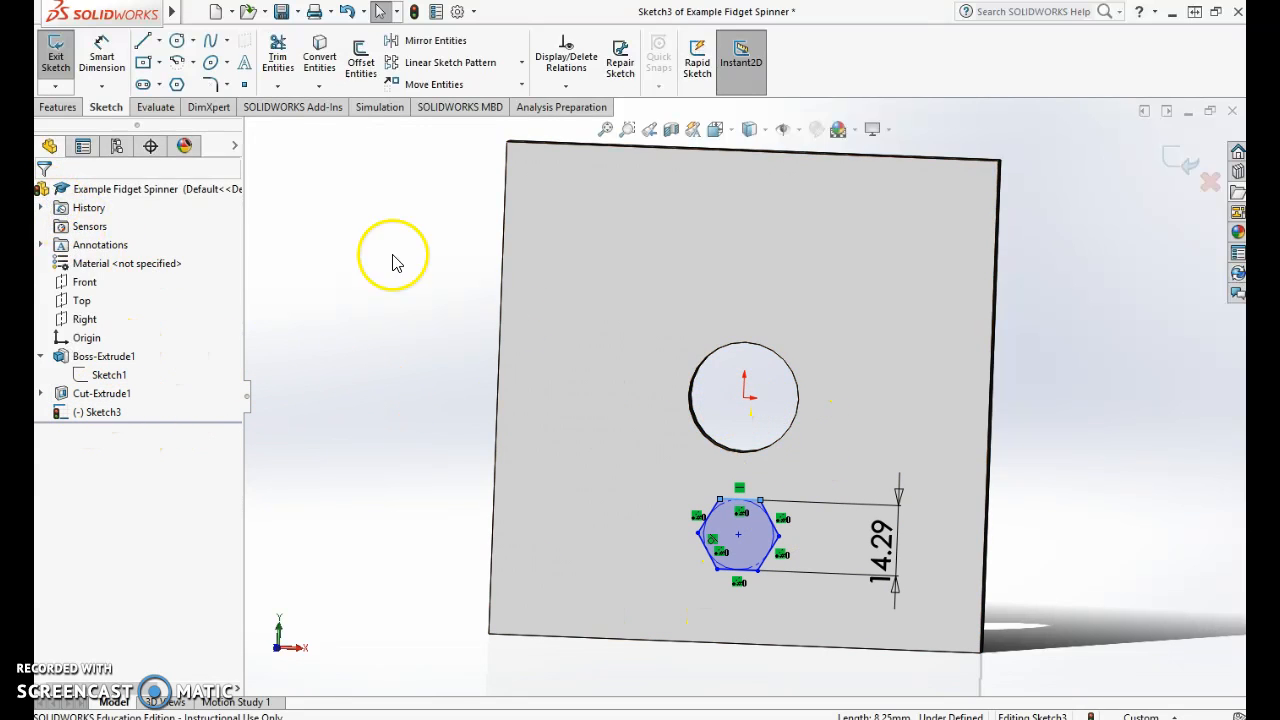
- Sketch a horizontal centerline from the origin to a point beyond the plate's left edge
left_click(159, 42)
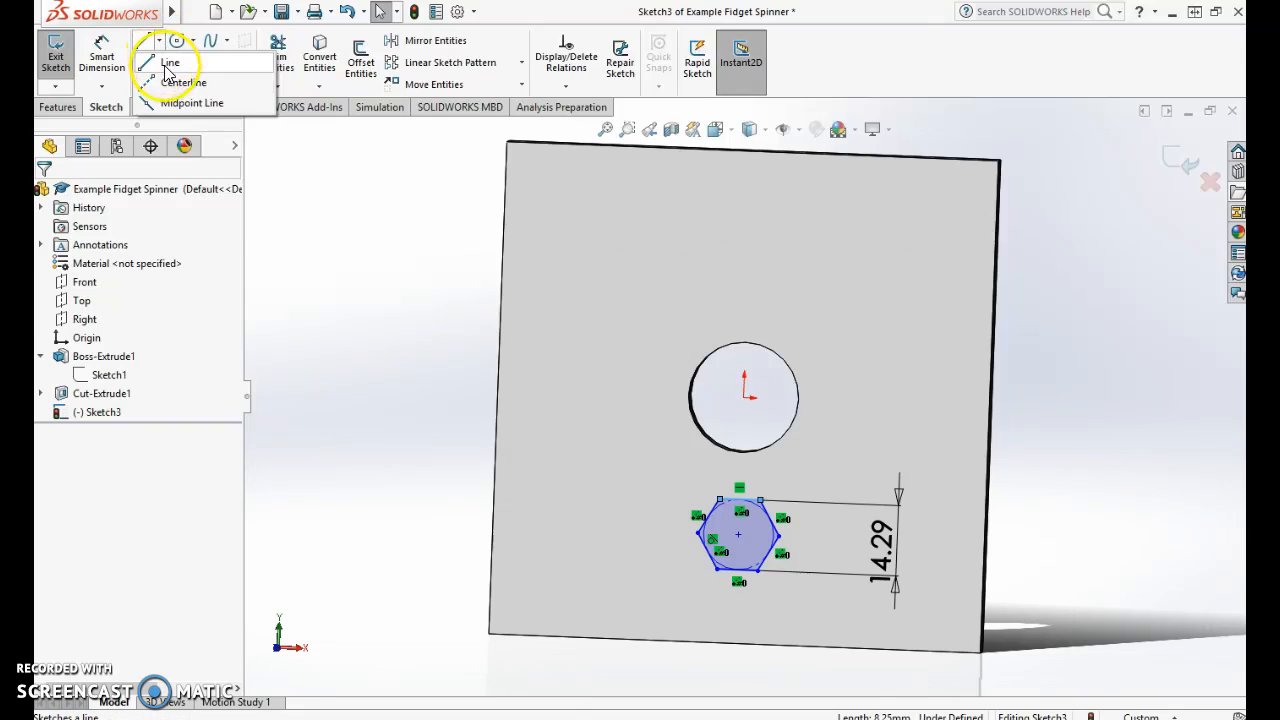
left_click(180, 82)
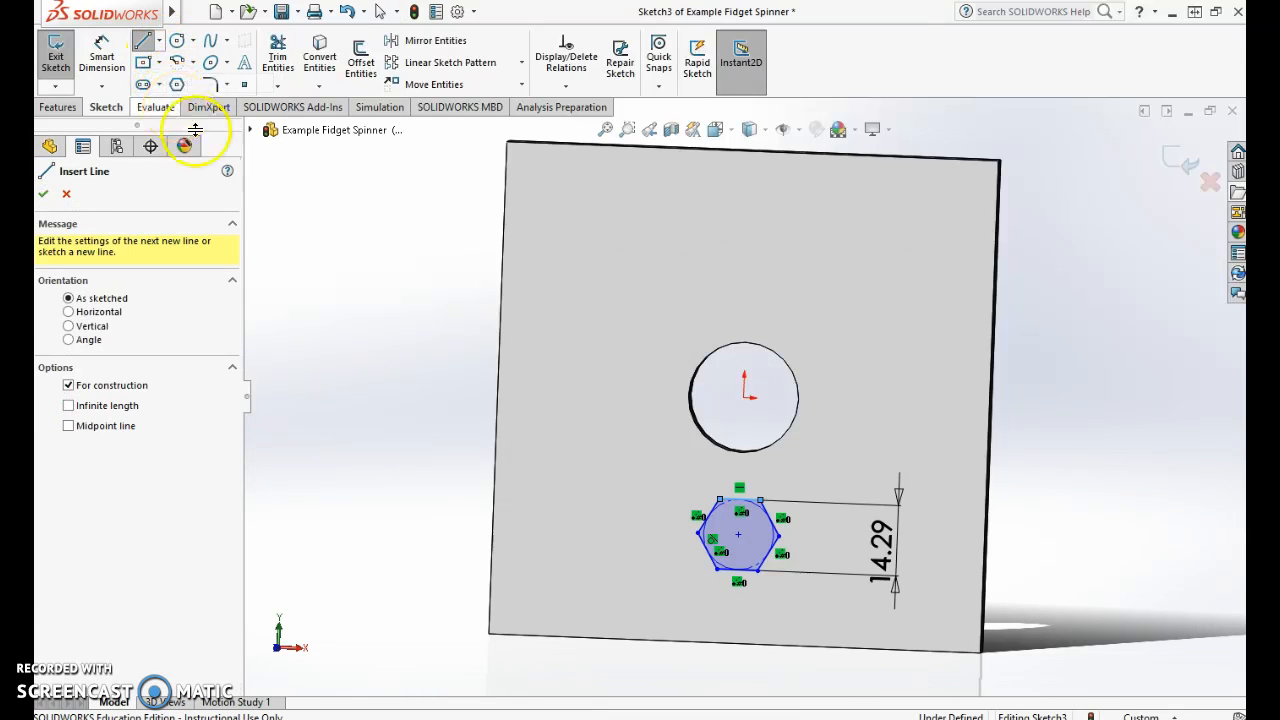
left_click(745, 398)
left_click(372, 383)
key("Escape")
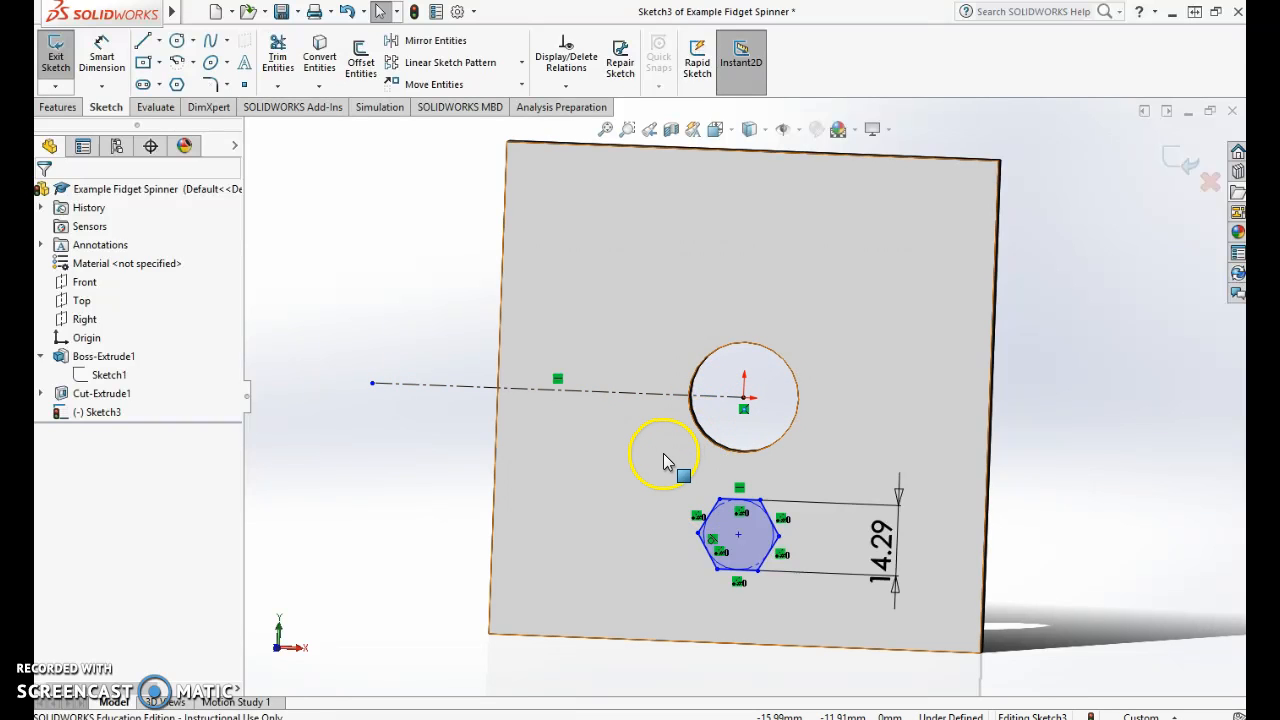
- Start Mirror Entities with the hexagon's six sides and its inscribed construction circle as the entities to mirror
left_click_drag(646, 467, 818, 605)
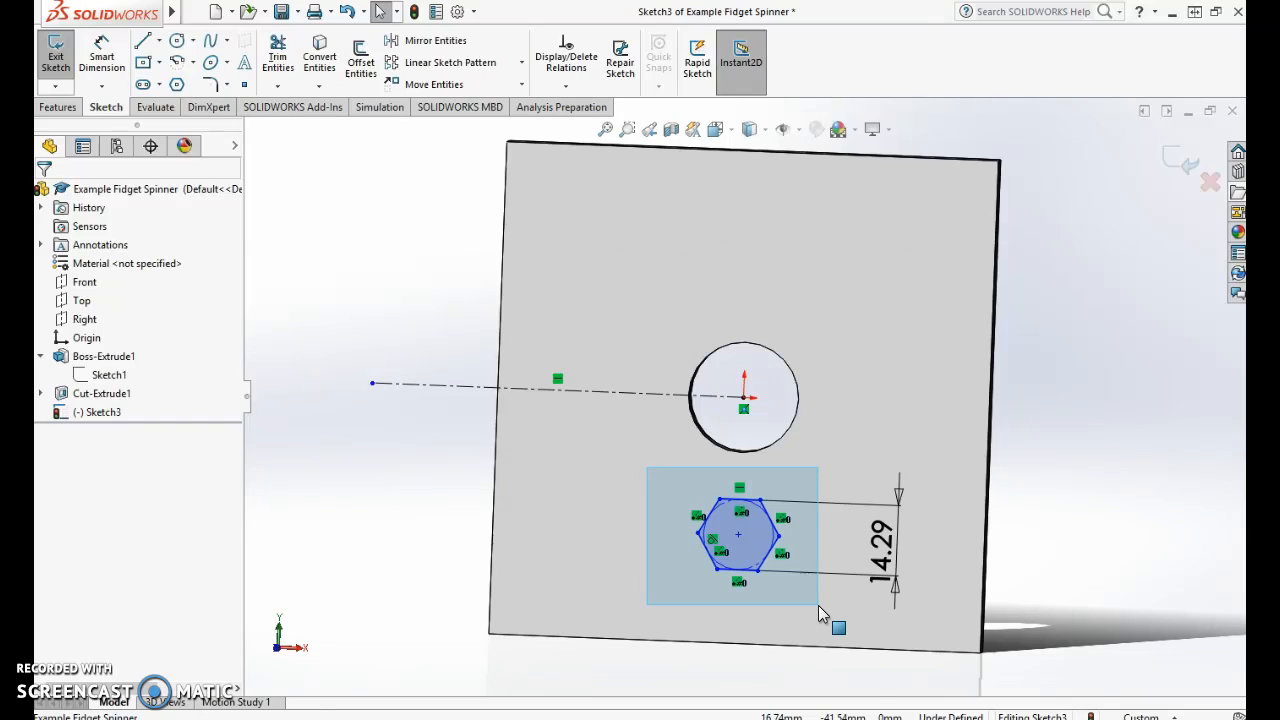
left_click_drag(818, 605, 818, 605)
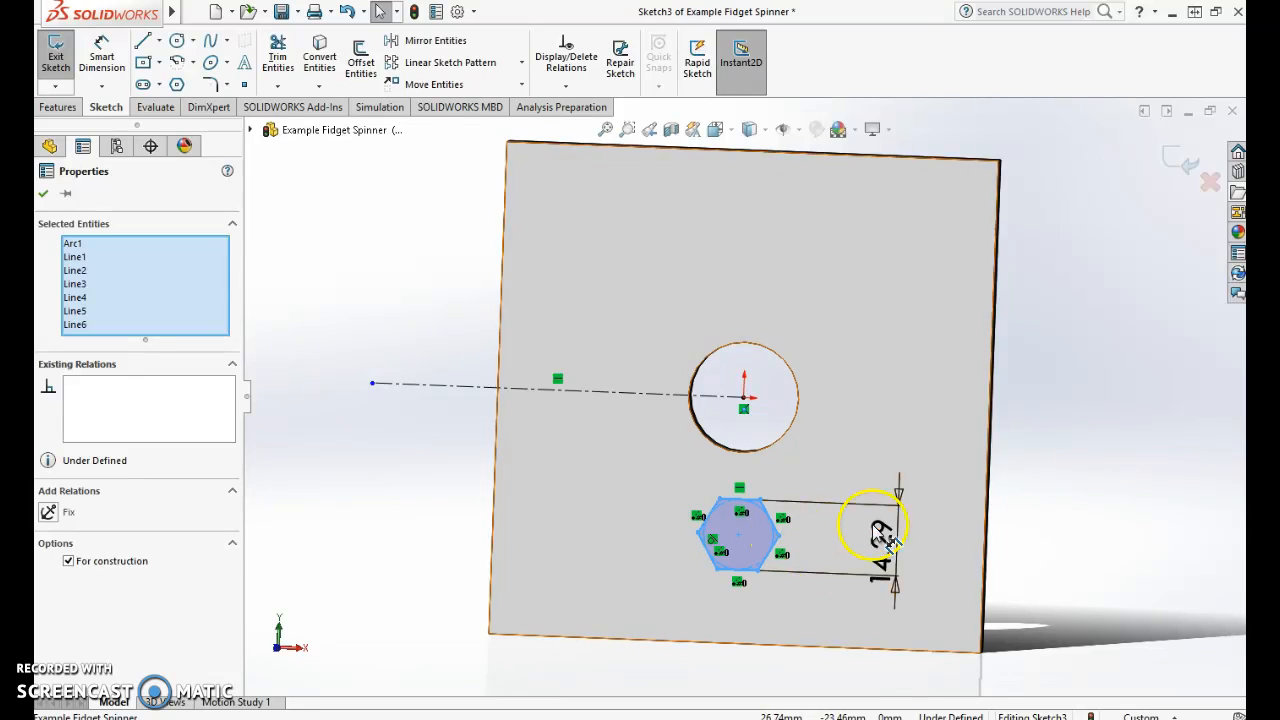
left_click(425, 40)
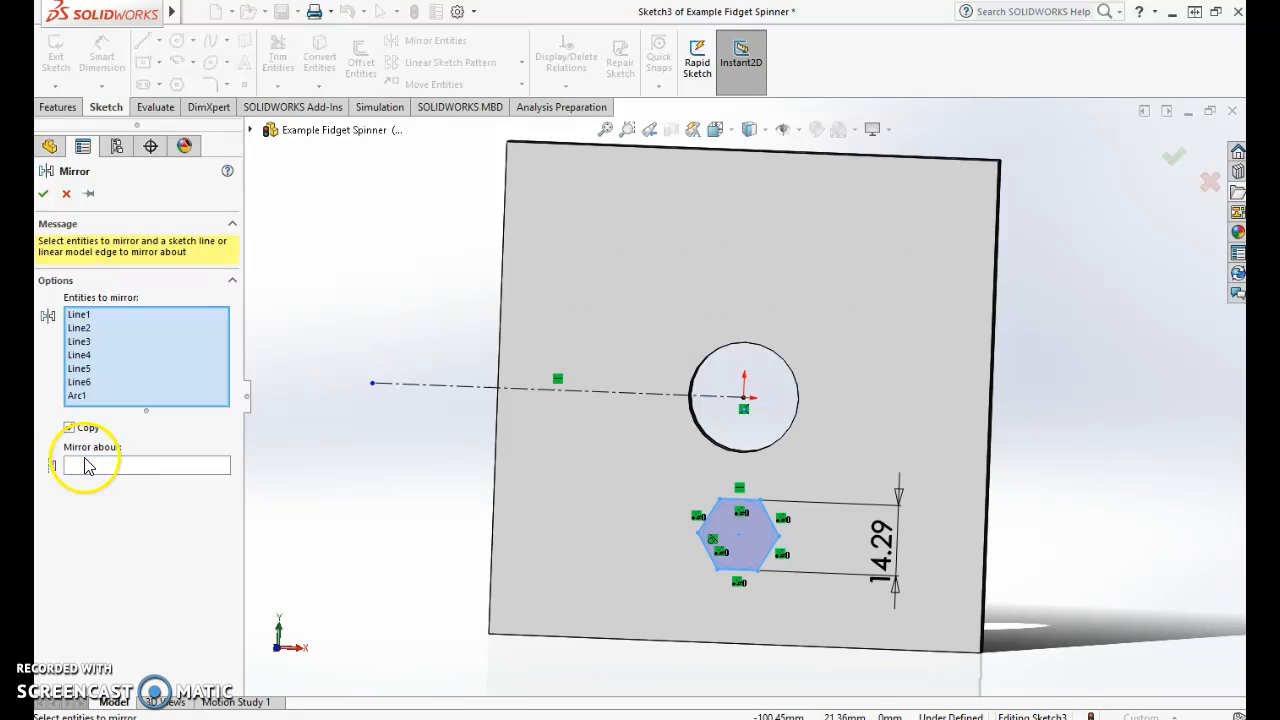
left_click(435, 387)
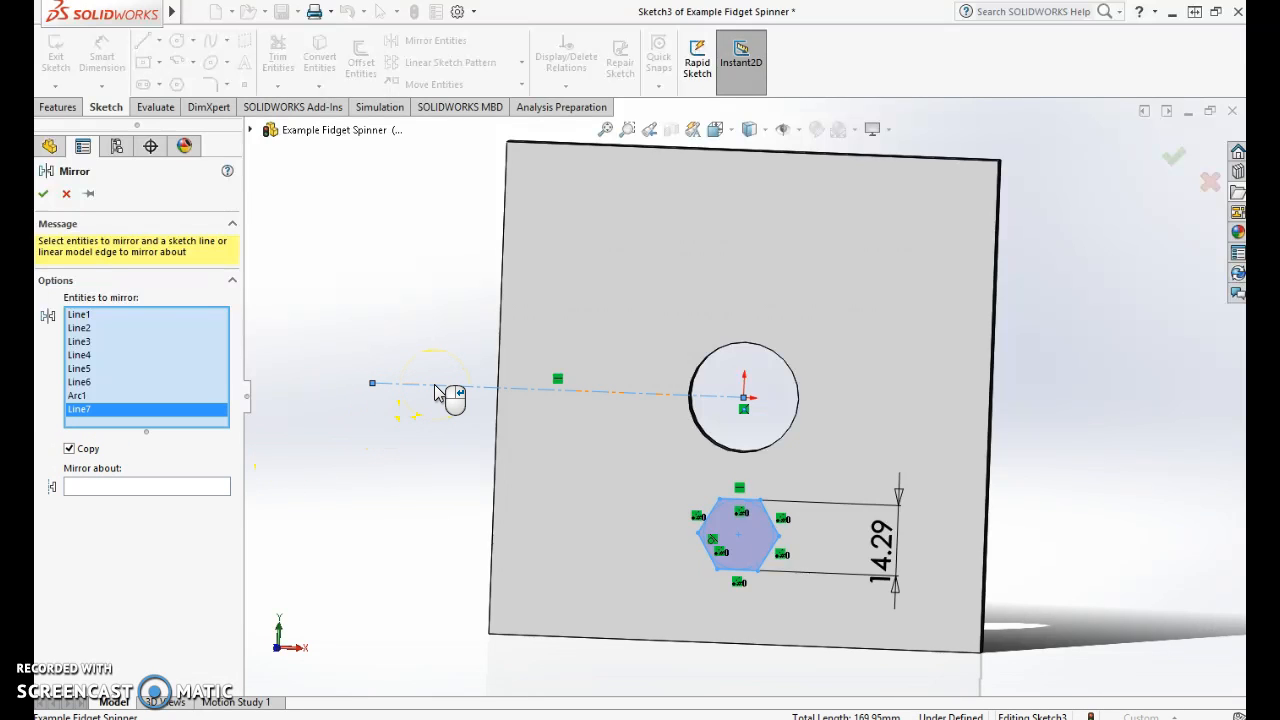
left_click(71, 408)
key("Delete")
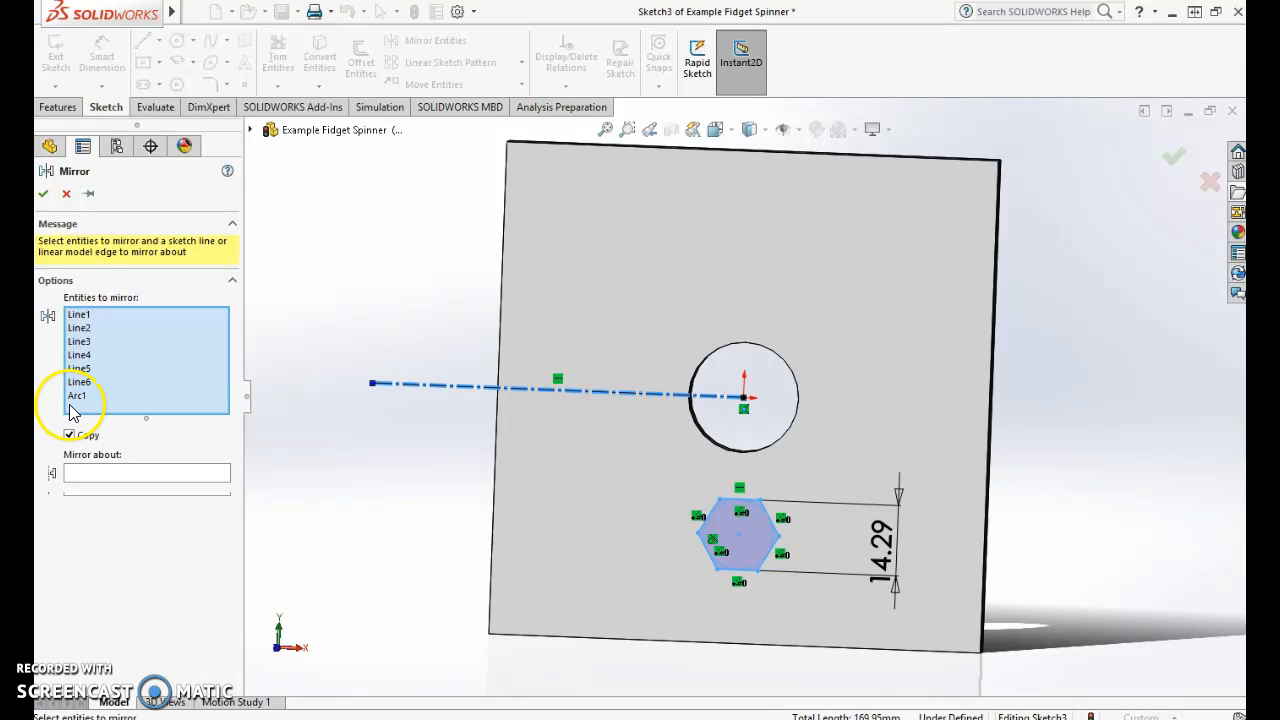
- Remove the inscribed construction circle from the entities to mirror, keeping only the hexagon's six sides
left_click(92, 479)
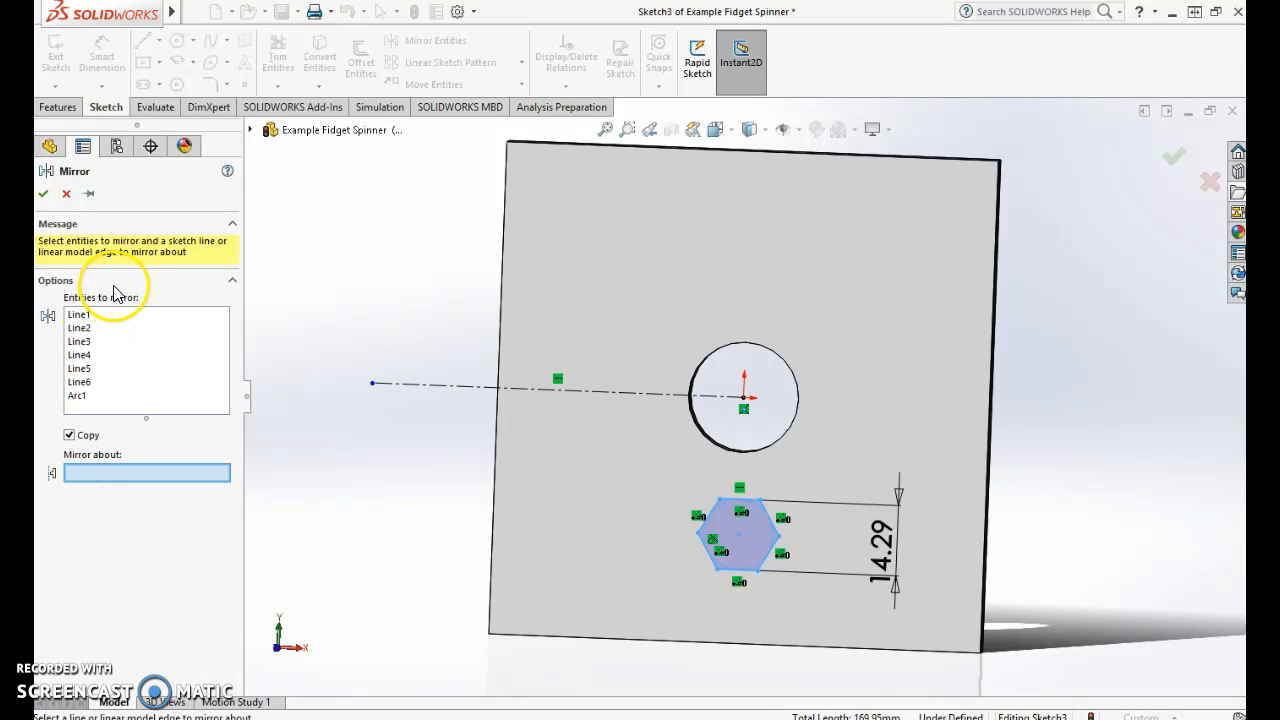
left_click(72, 403)
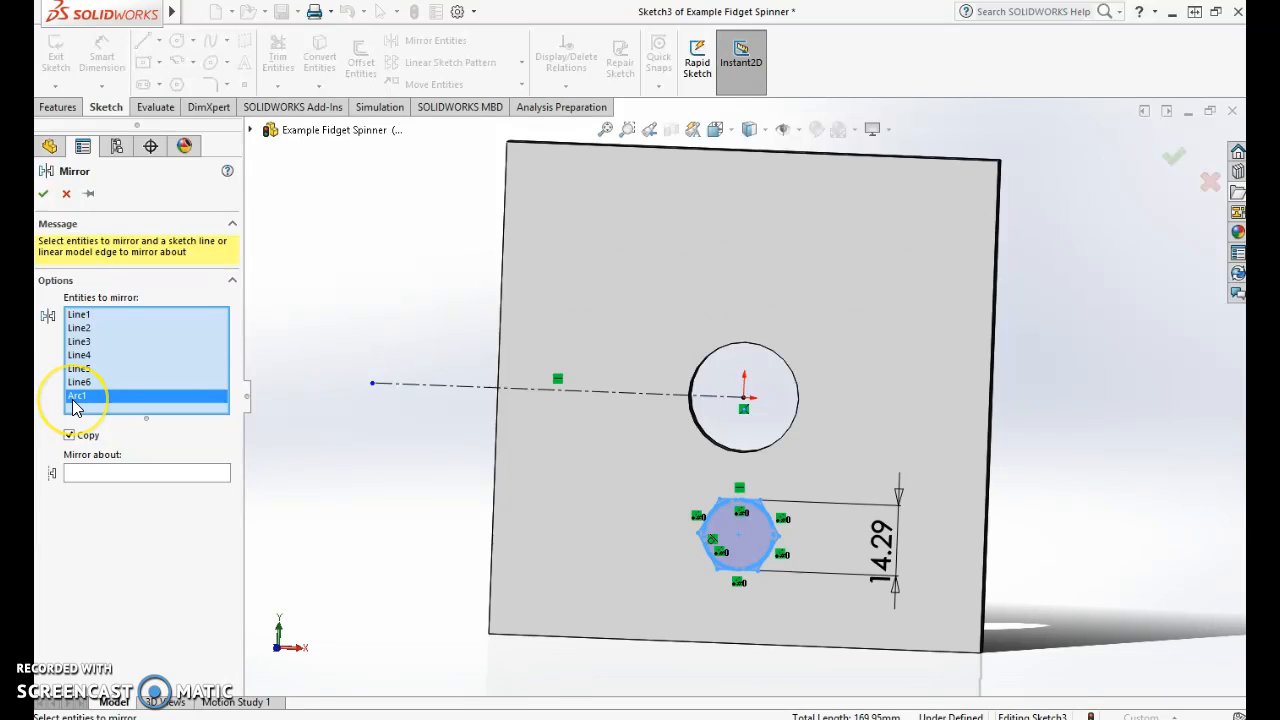
key("Delete")
left_click(111, 460)
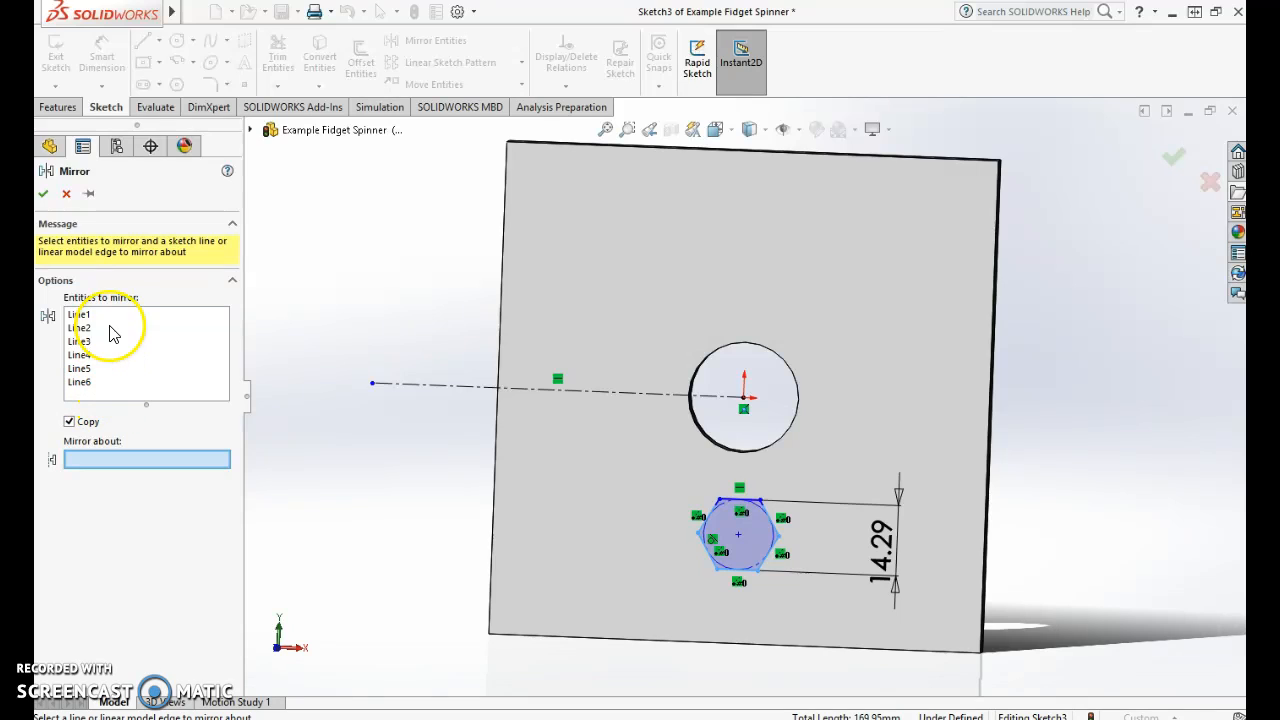
left_click(104, 386)
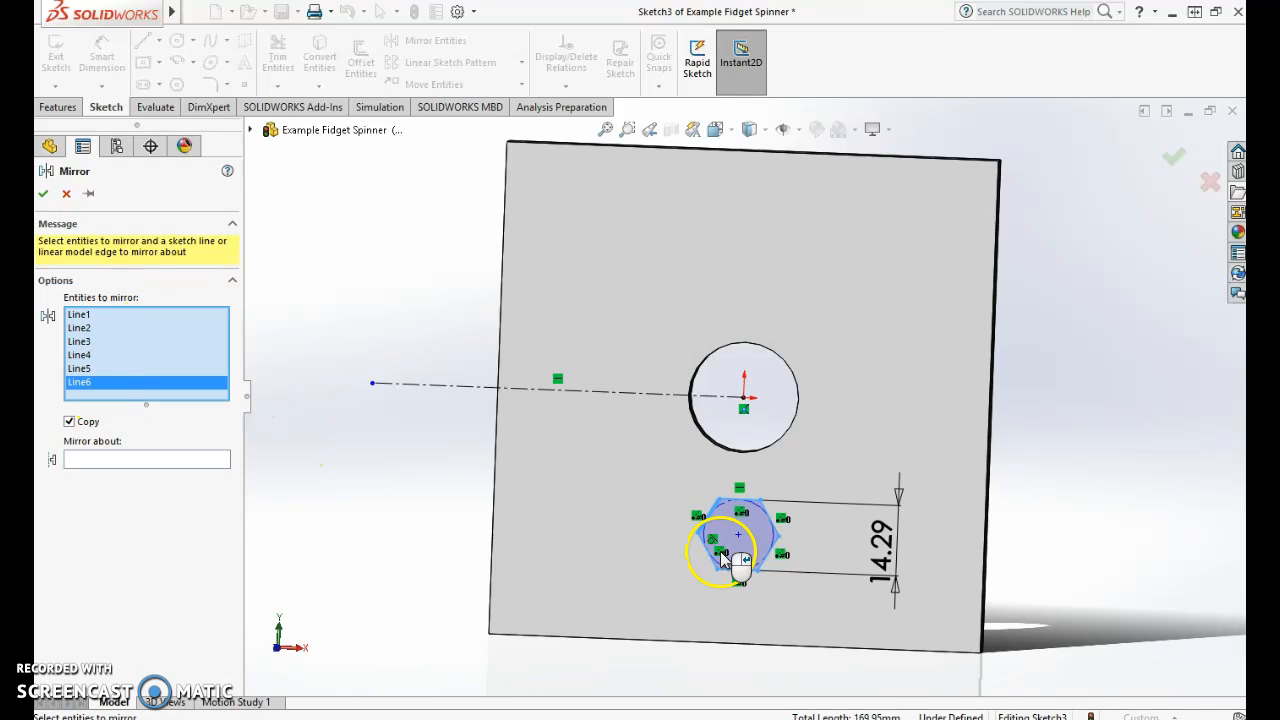
left_click(762, 517)
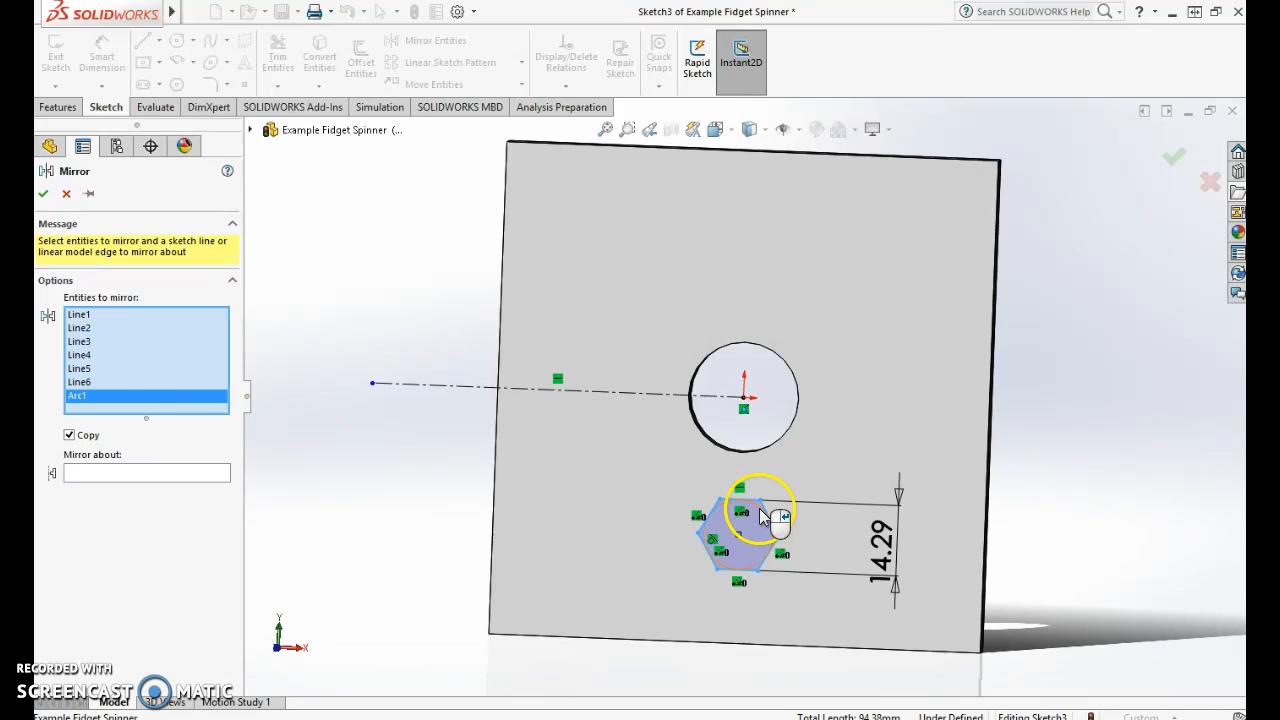
left_click(83, 400)
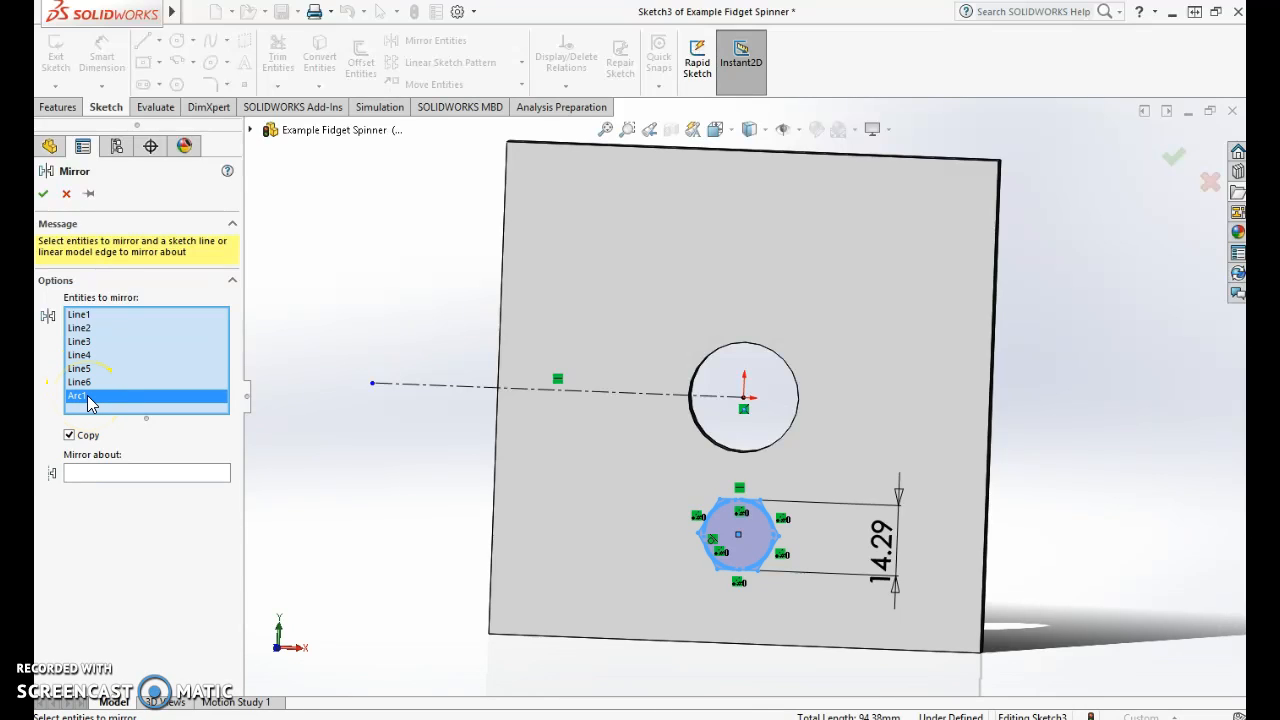
key("Delete")
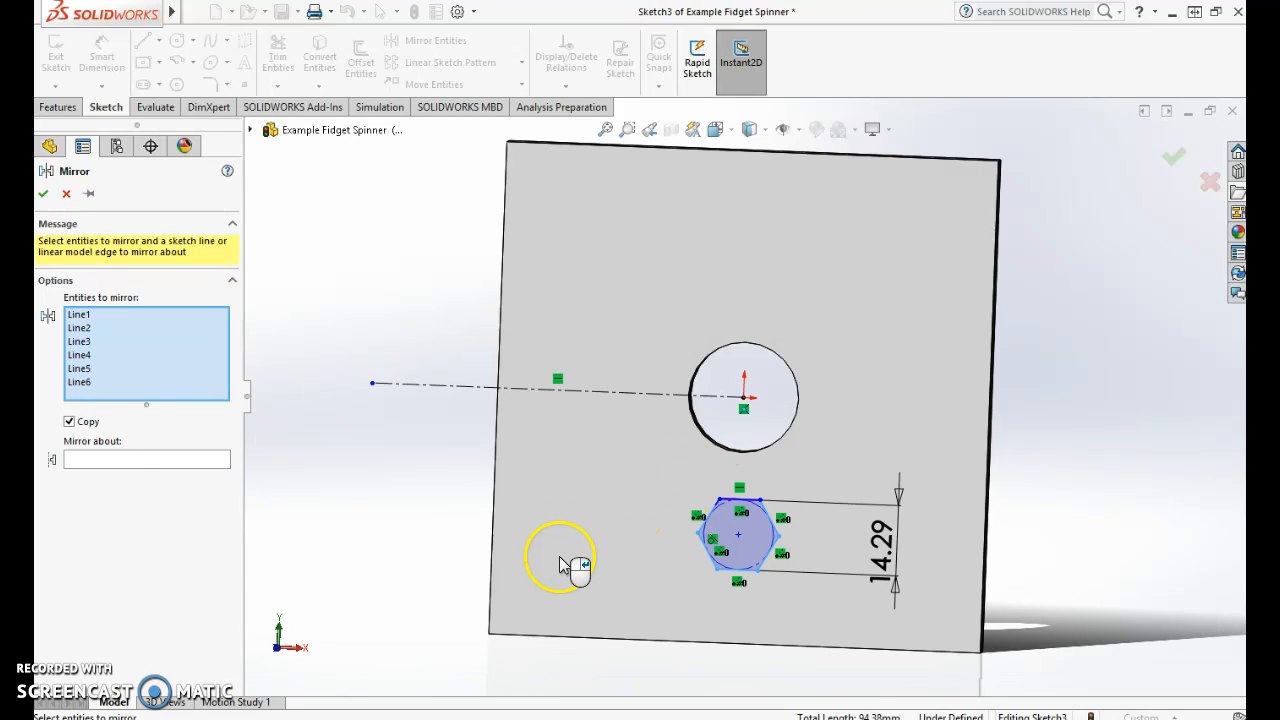
- Mirror the hexagon's six sides about the horizontal centerline to create a second hexagon above the central hole
left_click(79, 460)
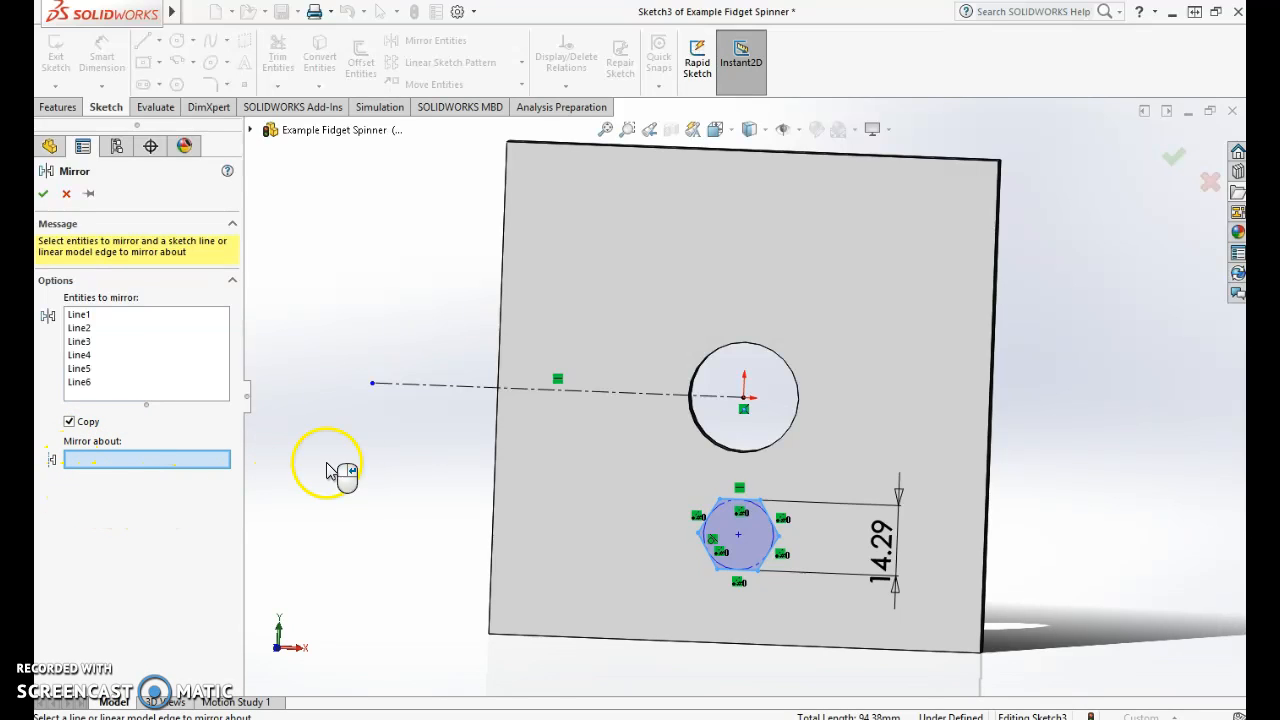
left_click(451, 397)
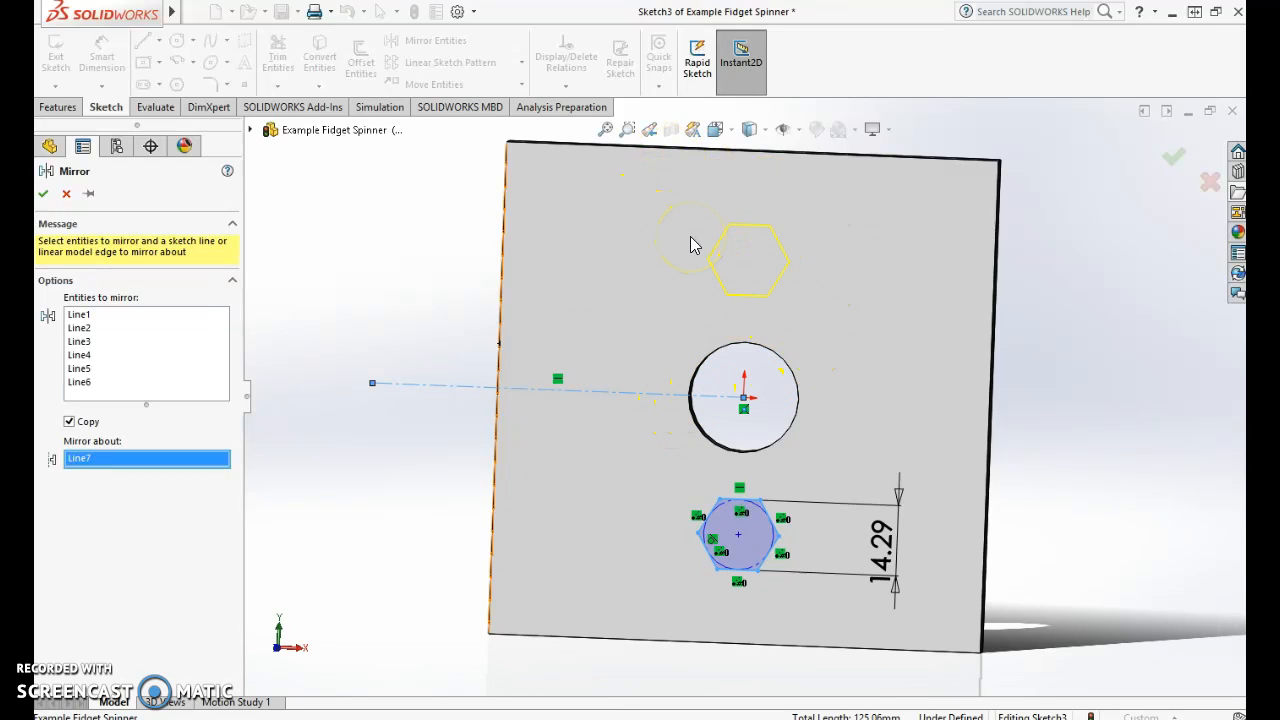
middle_click_drag(419, 385, 797, 434)
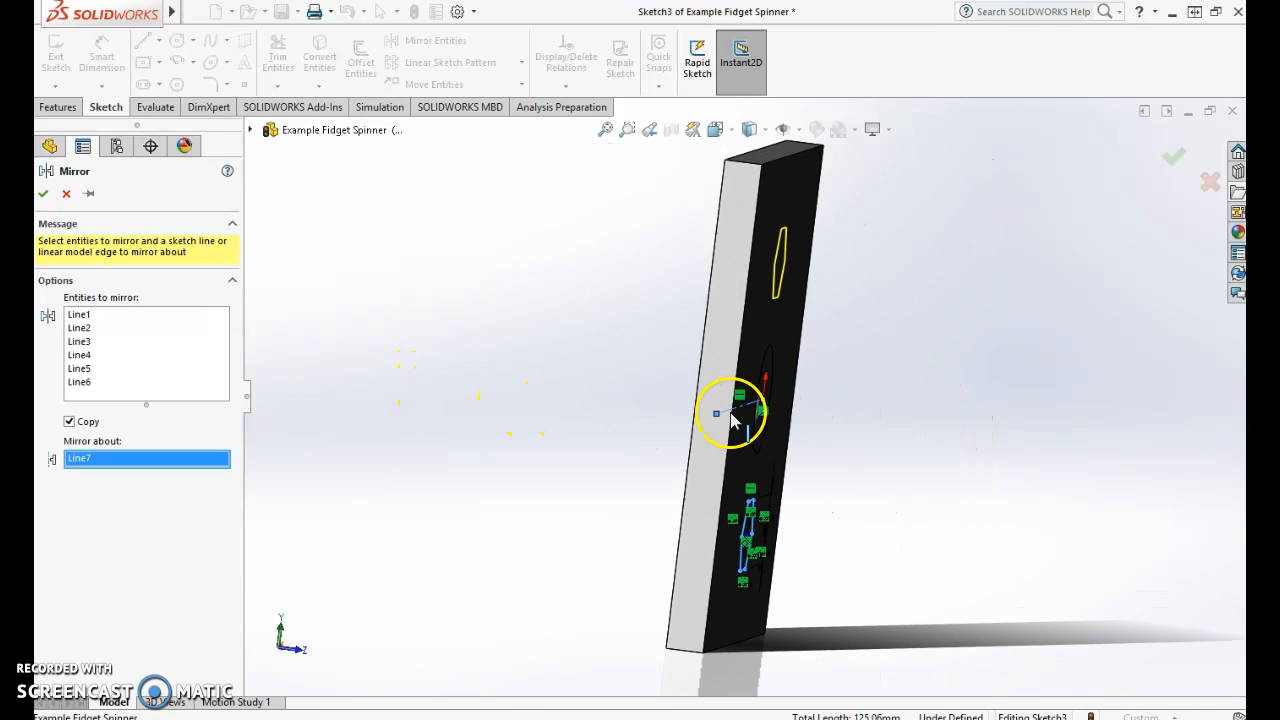
middle_click_drag(646, 408, 577, 441)
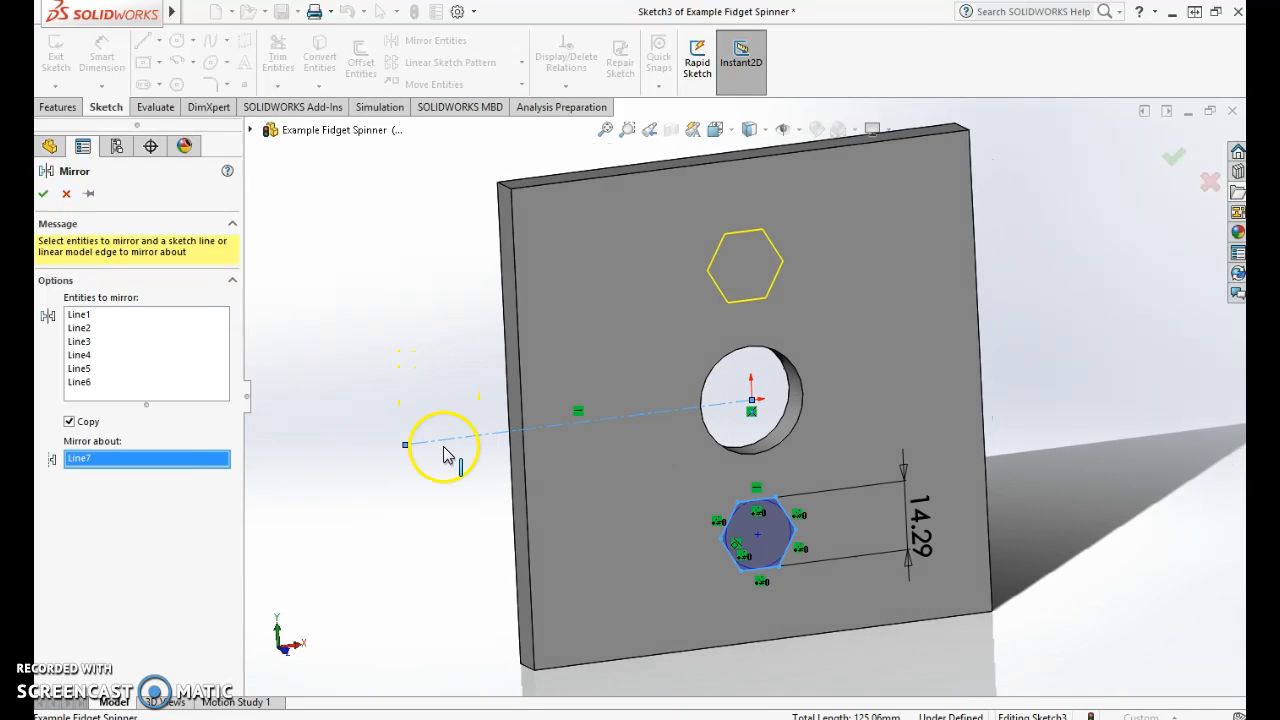
middle_click_drag(597, 393, 551, 363)
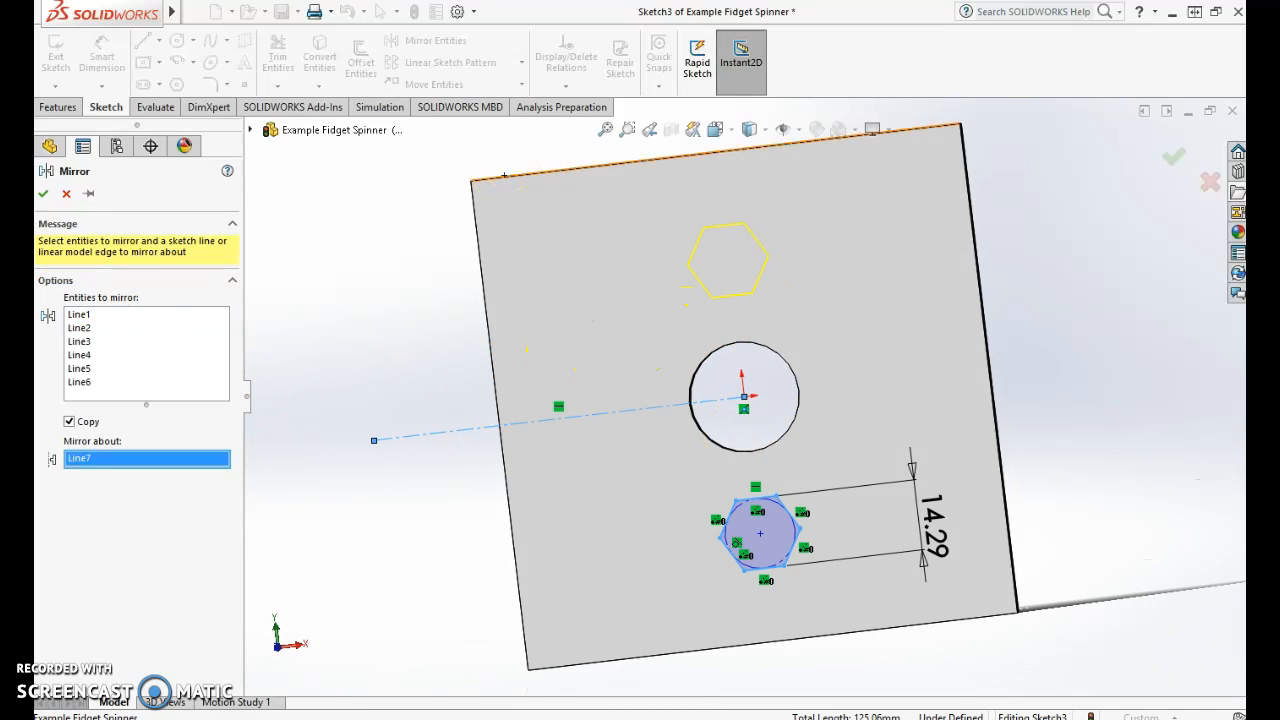
left_click(43, 193)
middle_click_drag(676, 458, 580, 491)
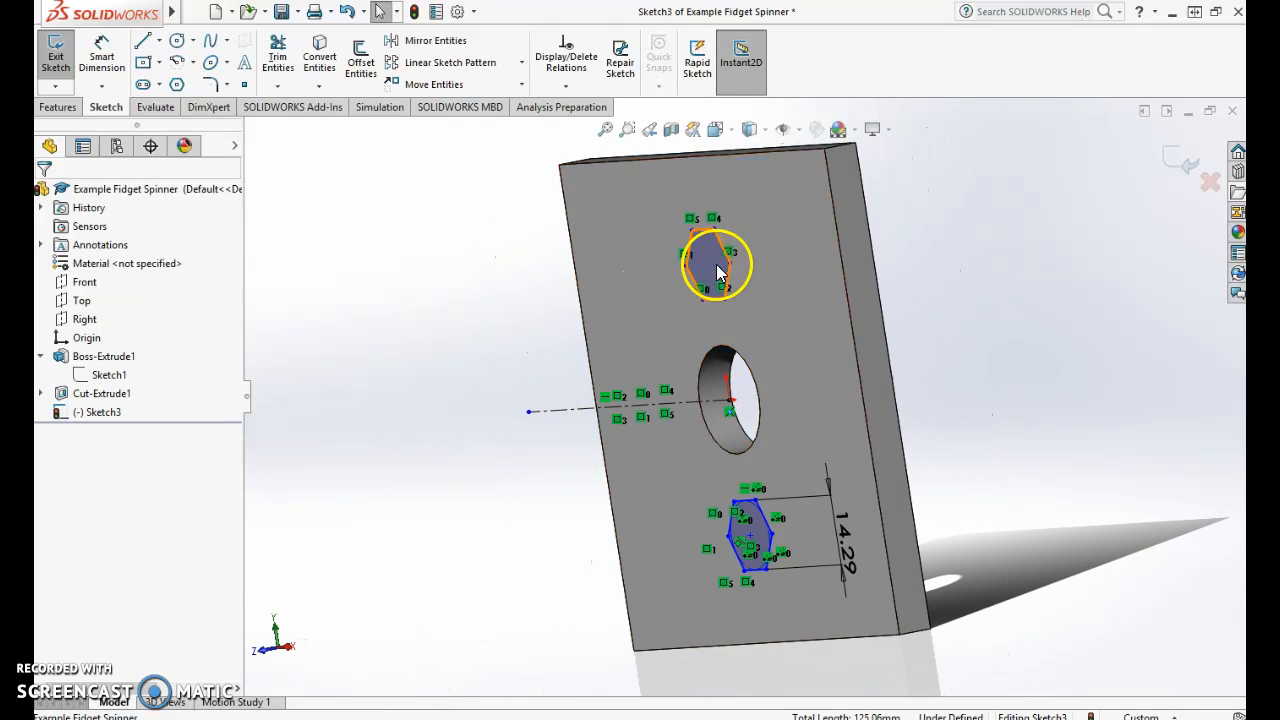
middle_click_drag(694, 496, 782, 462)
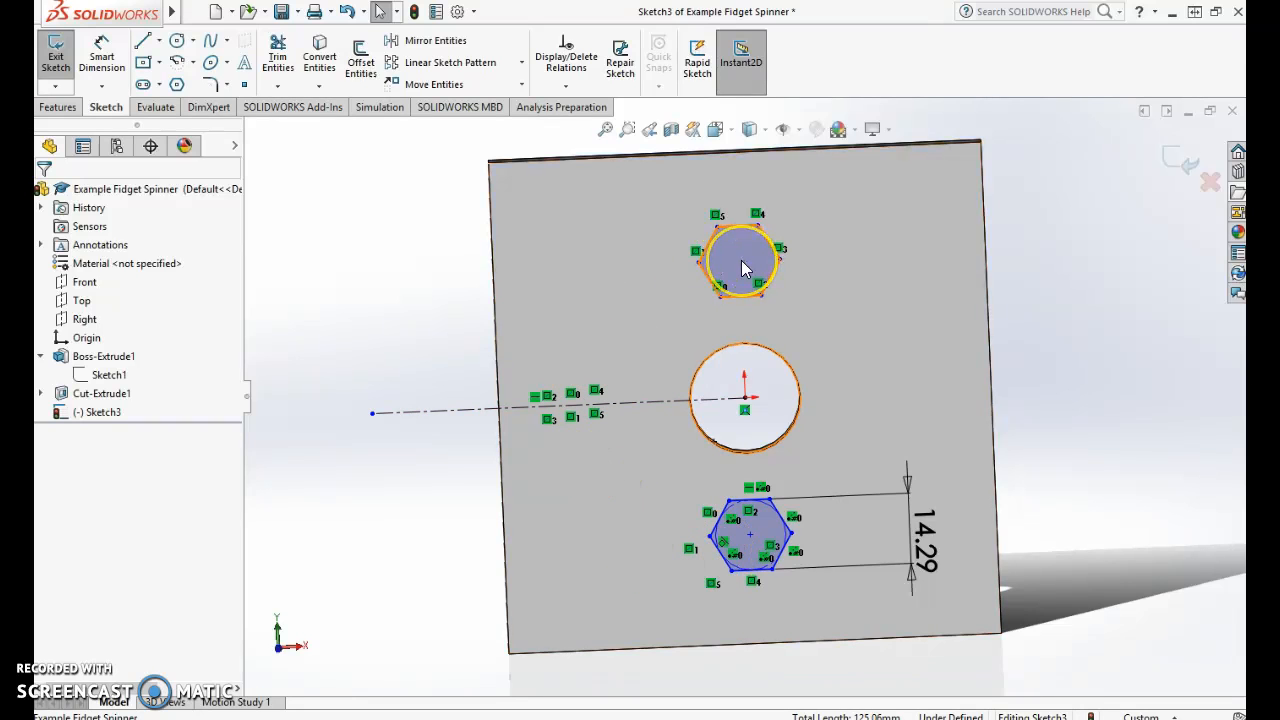
- Try the lower hexagon's side-to-side dimension at 20 mm and at 50 mm to test the mirrored hexagon
left_click(921, 530)
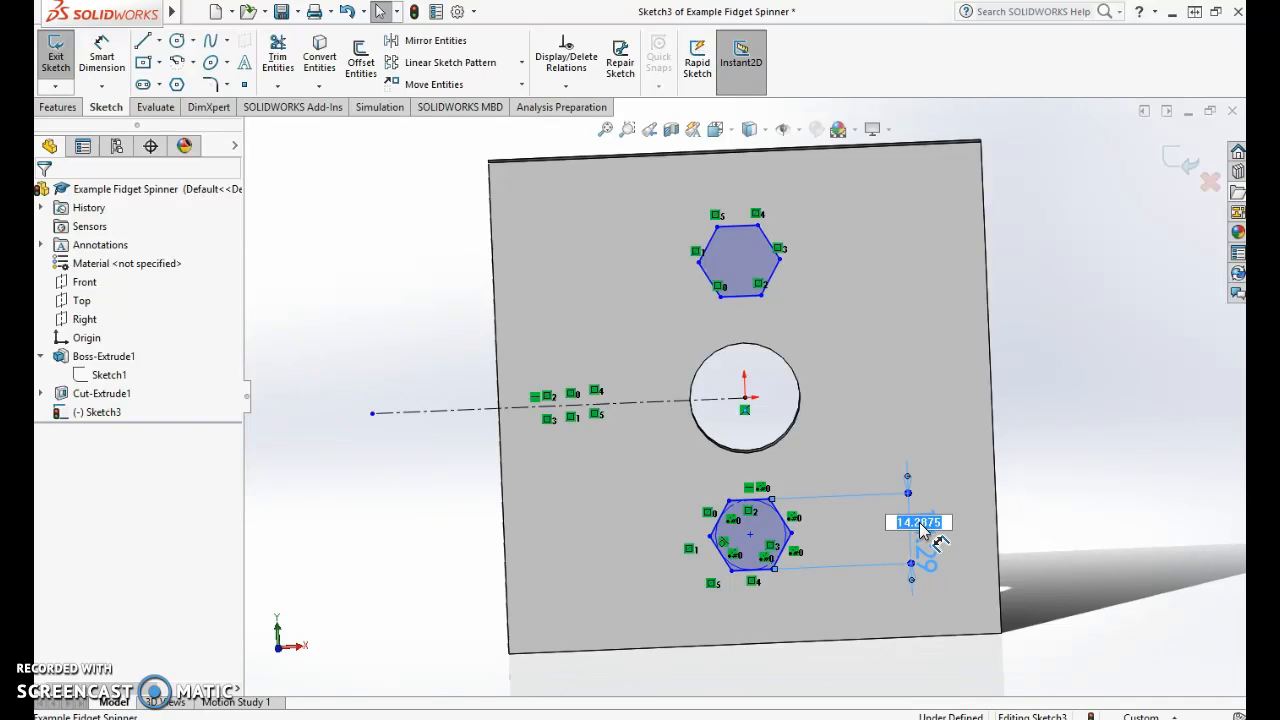
type("20")
key("Return")
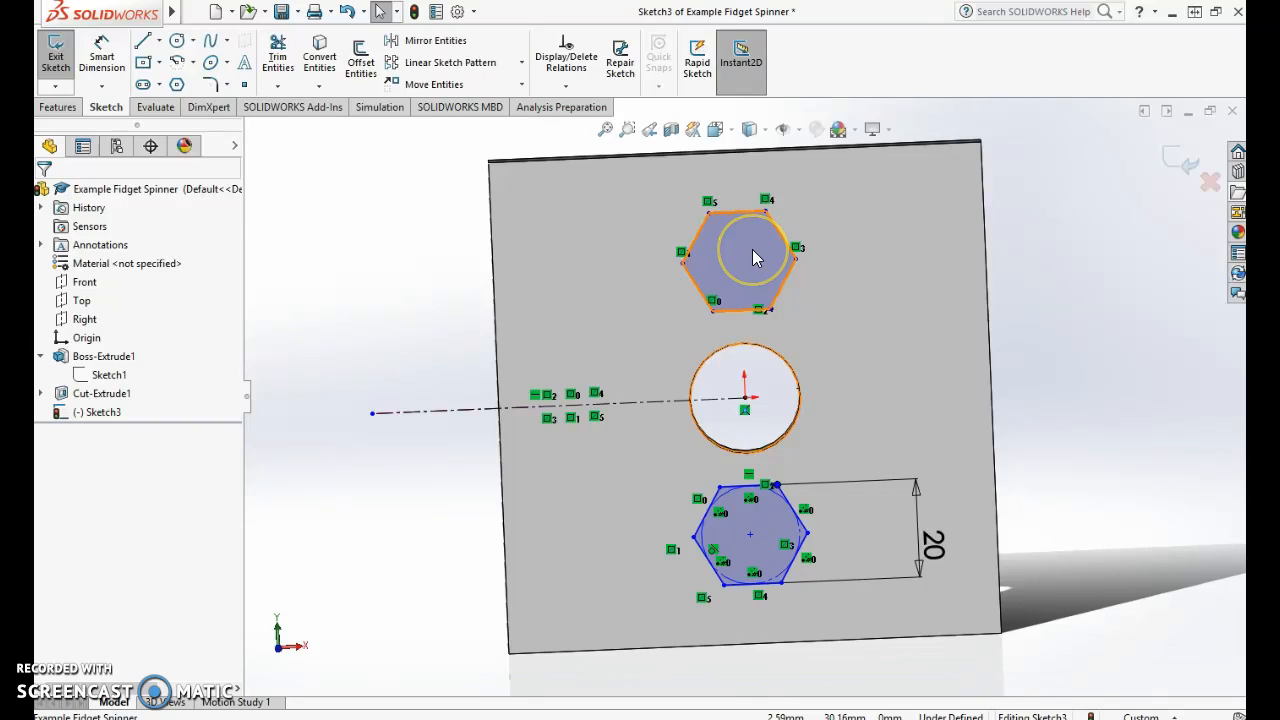
left_click(930, 545)
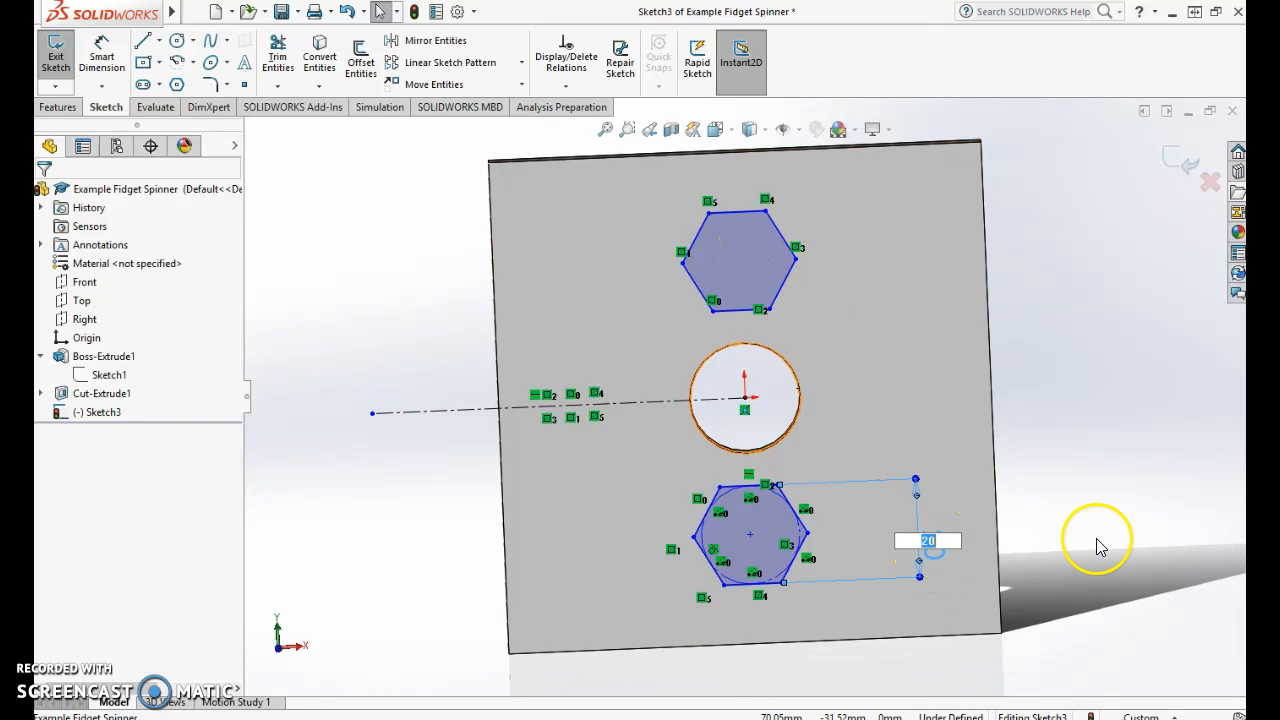
type("50")
key("Return")
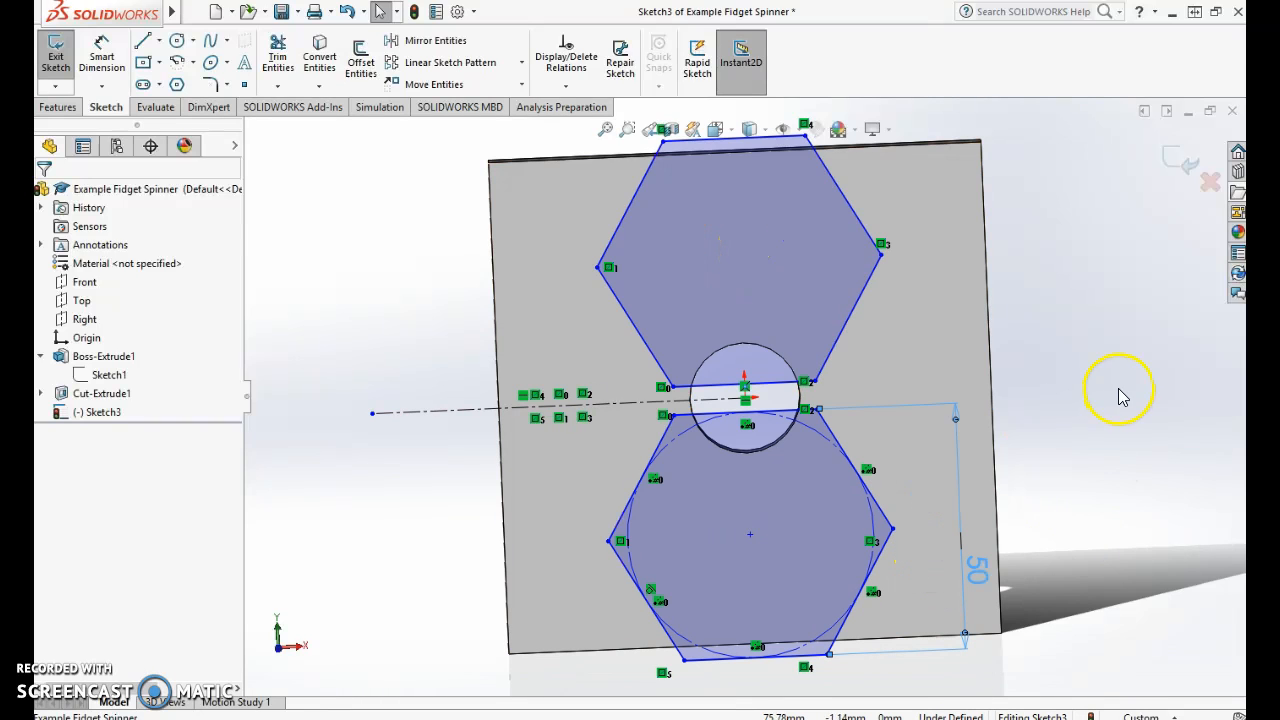
- Set the lower hexagon's side-to-side dimension to 9/16in
left_click(975, 571)
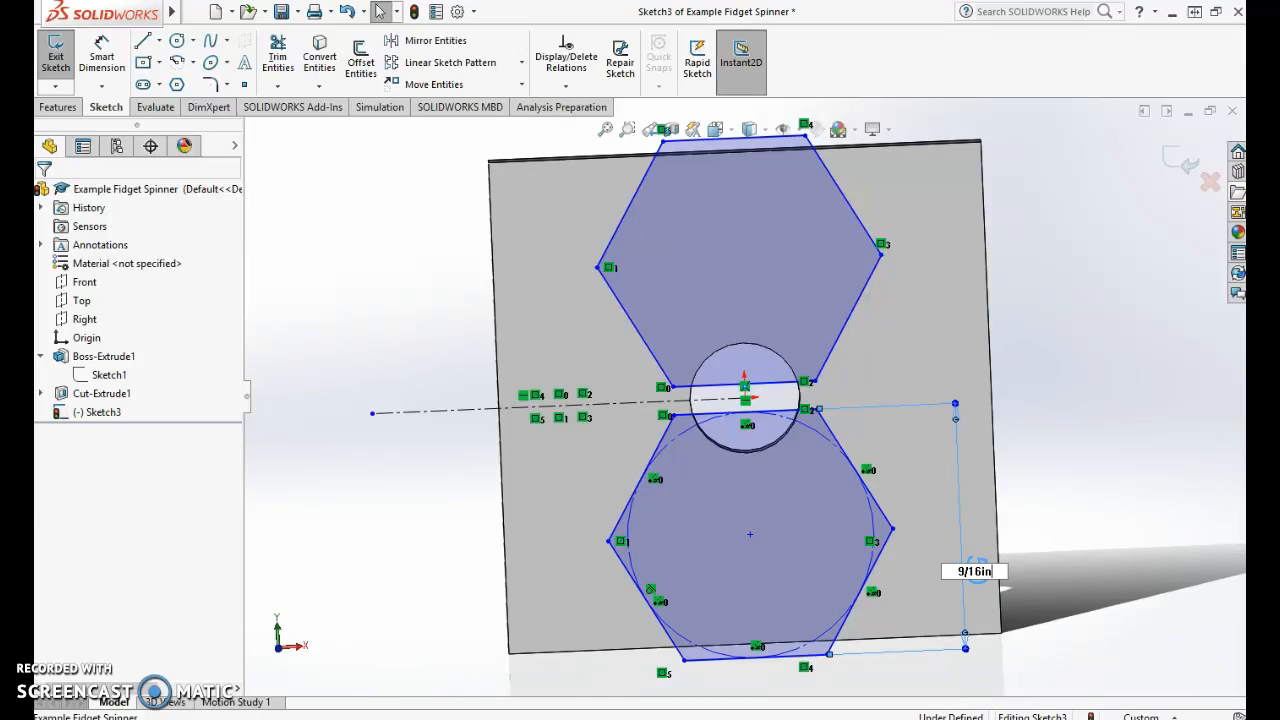
key("Return")
left_click(982, 555)
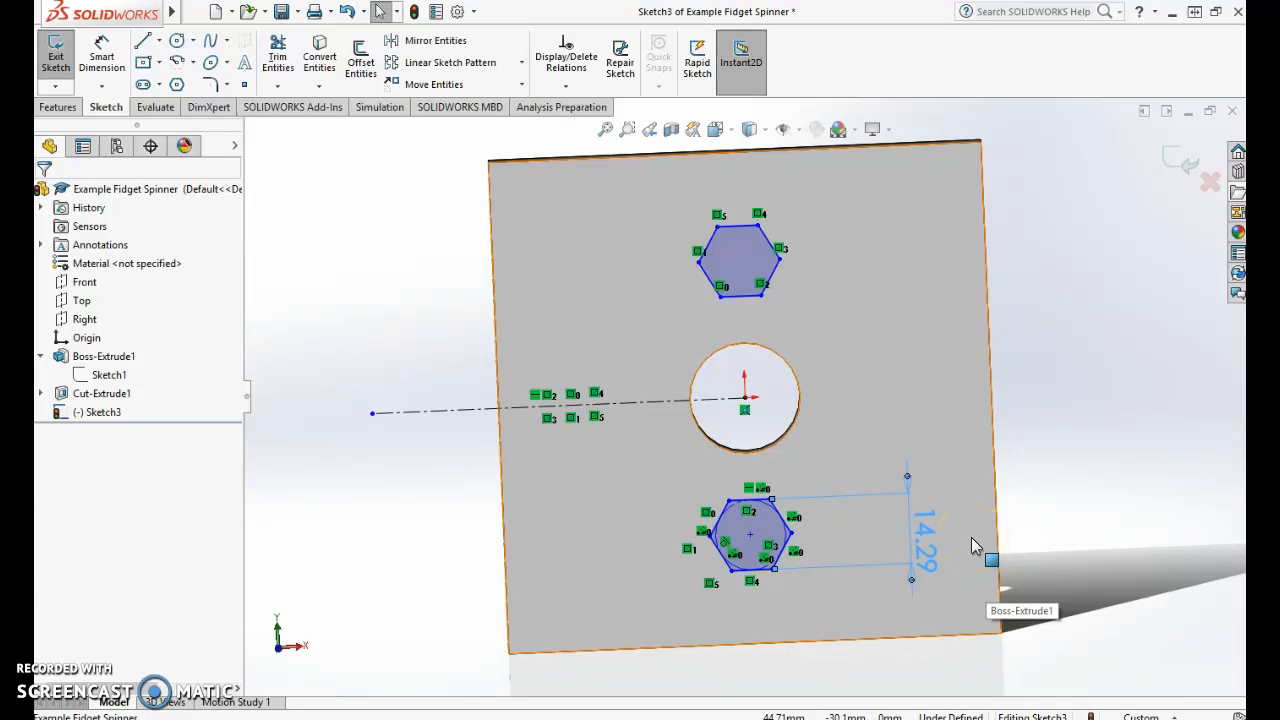
left_click(905, 523)
- Cut both hexagon profiles through the plate with an Extruded Cut using the Through All end condition
mouse_move(1037, 437)
middle_mouse_down()
mouse_move(794, 463)
mouse_move(986, 429)
mouse_move(1013, 438)
middle_mouse_up()
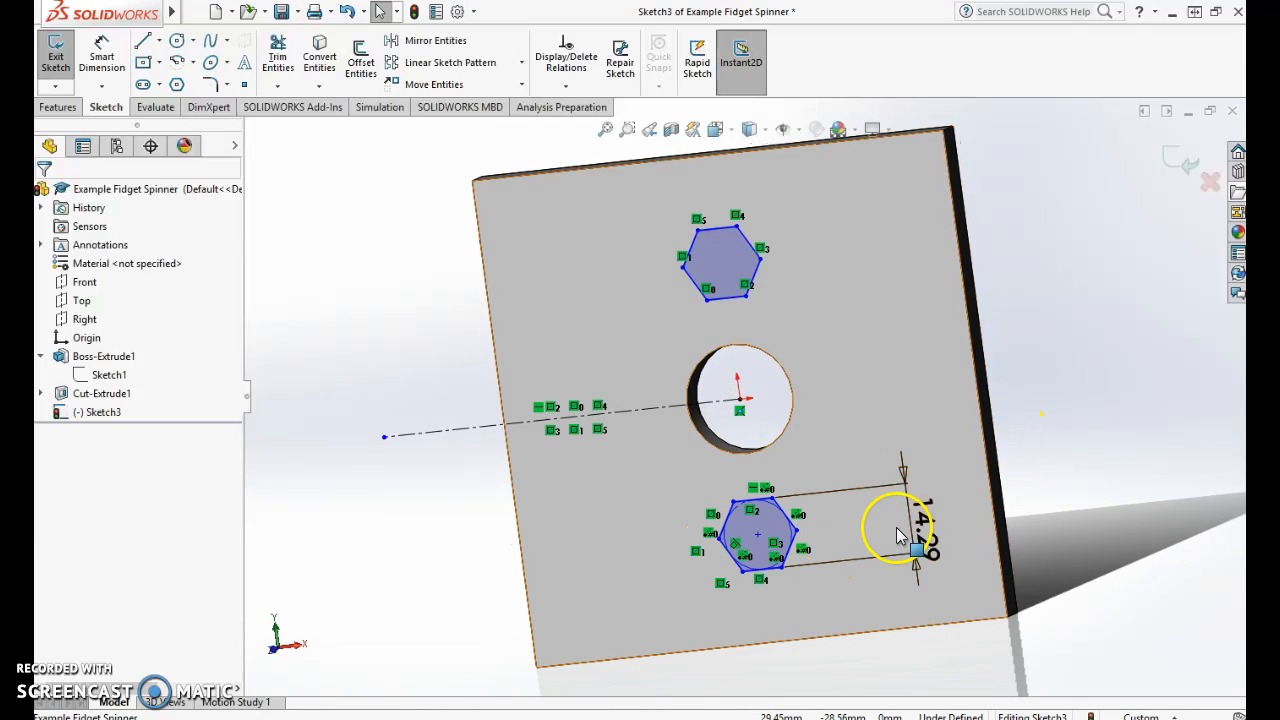
left_click(57, 107)
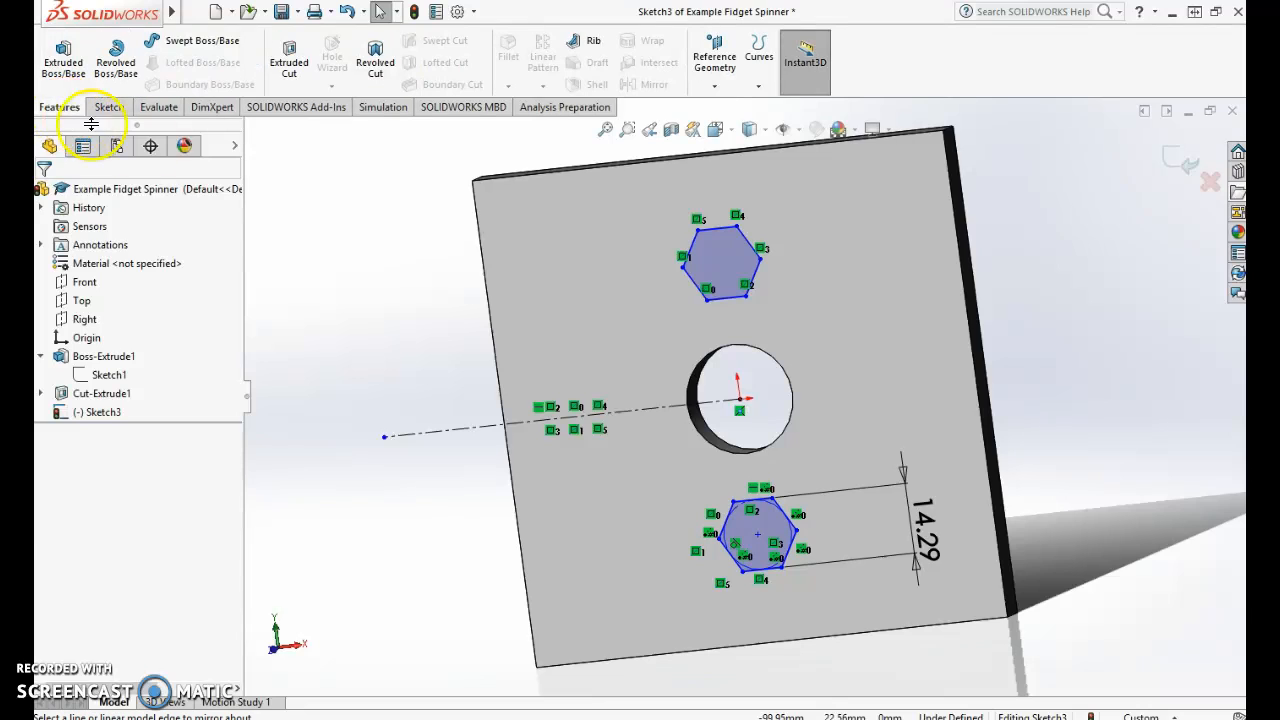
left_click(289, 62)
left_click(707, 402)
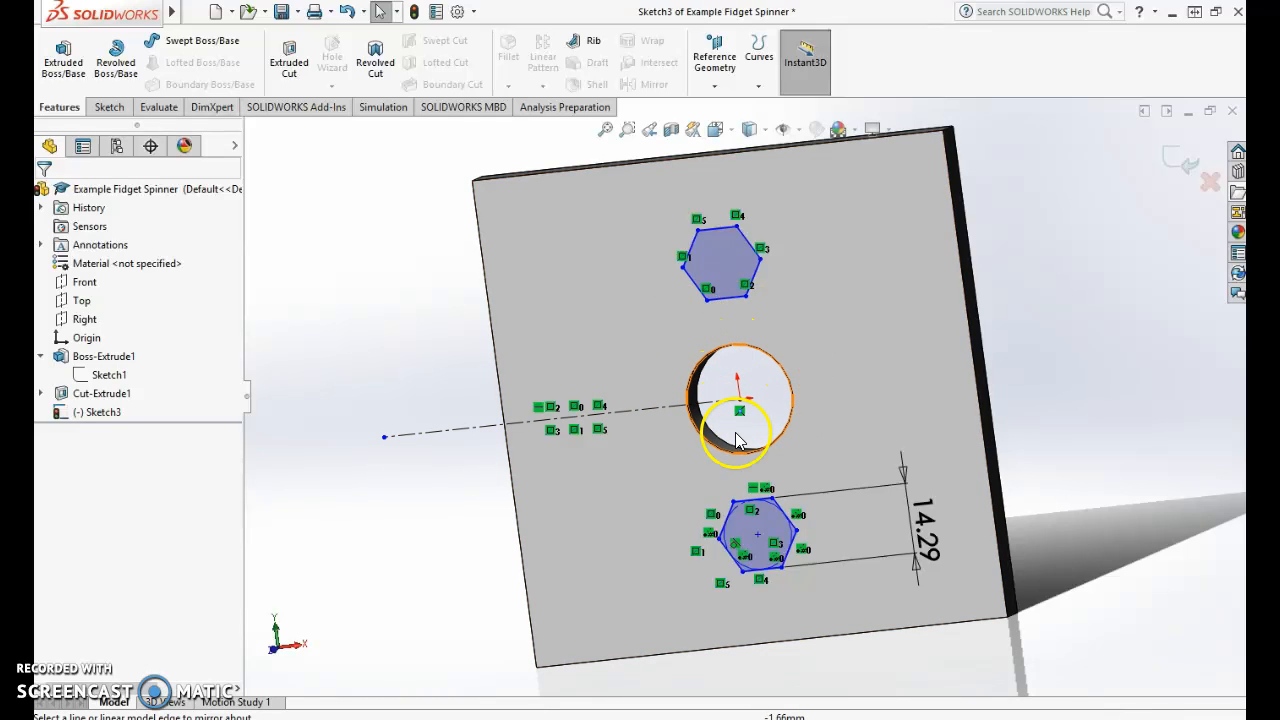
left_click(287, 58)
left_click(141, 273)
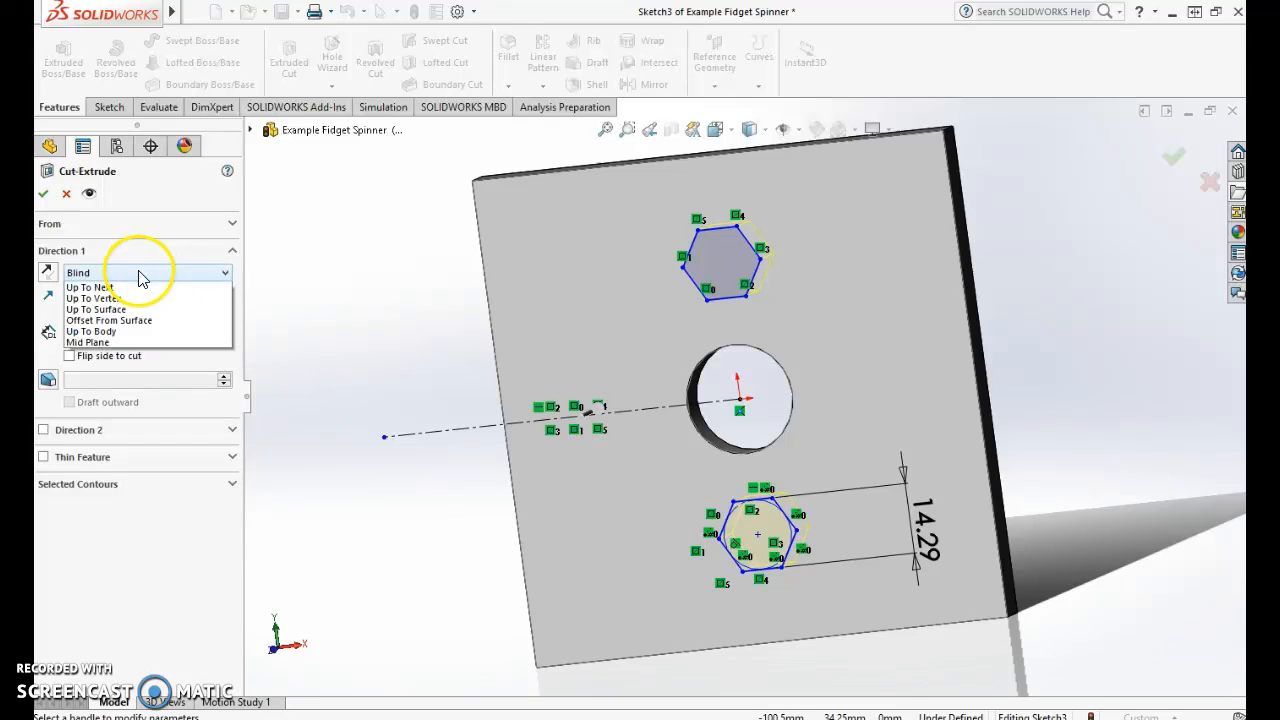
left_click(100, 299)
middle_click_drag(500, 306, 402, 316)
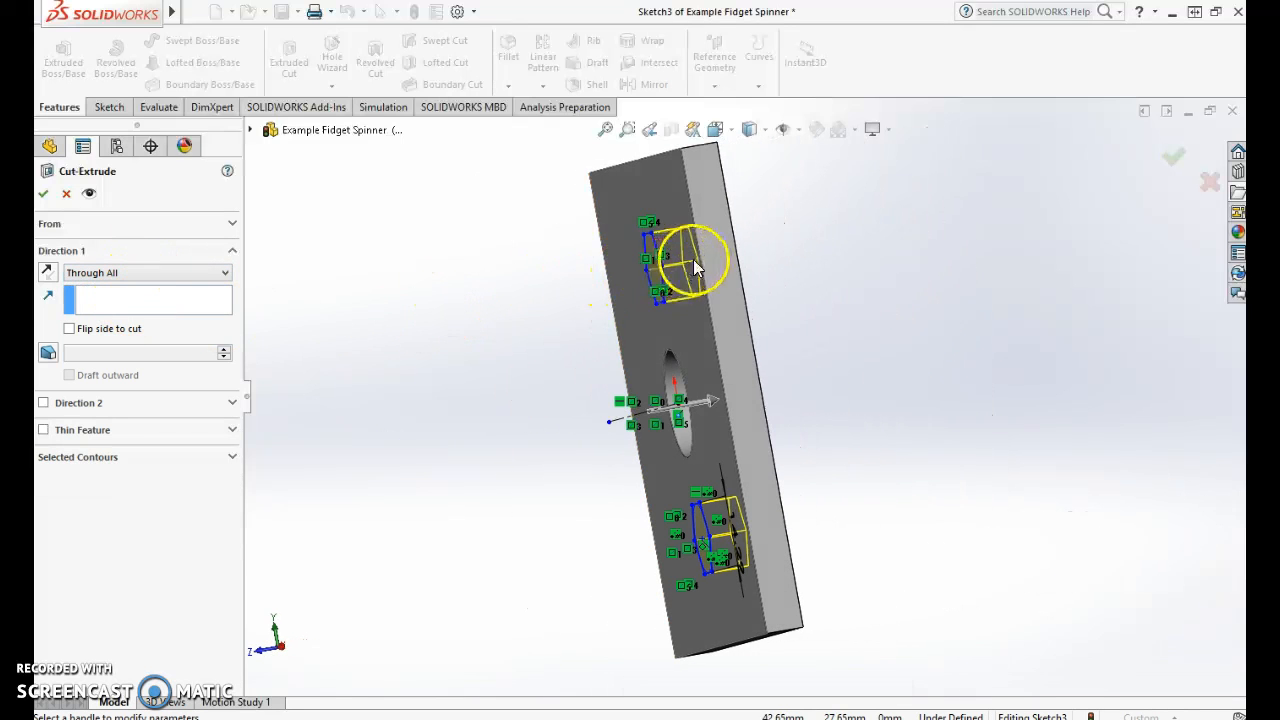
mouse_move(678, 257)
middle_mouse_down()
mouse_move(480, 309)
mouse_move(654, 286)
mouse_move(666, 294)
mouse_move(630, 400)
middle_mouse_up()
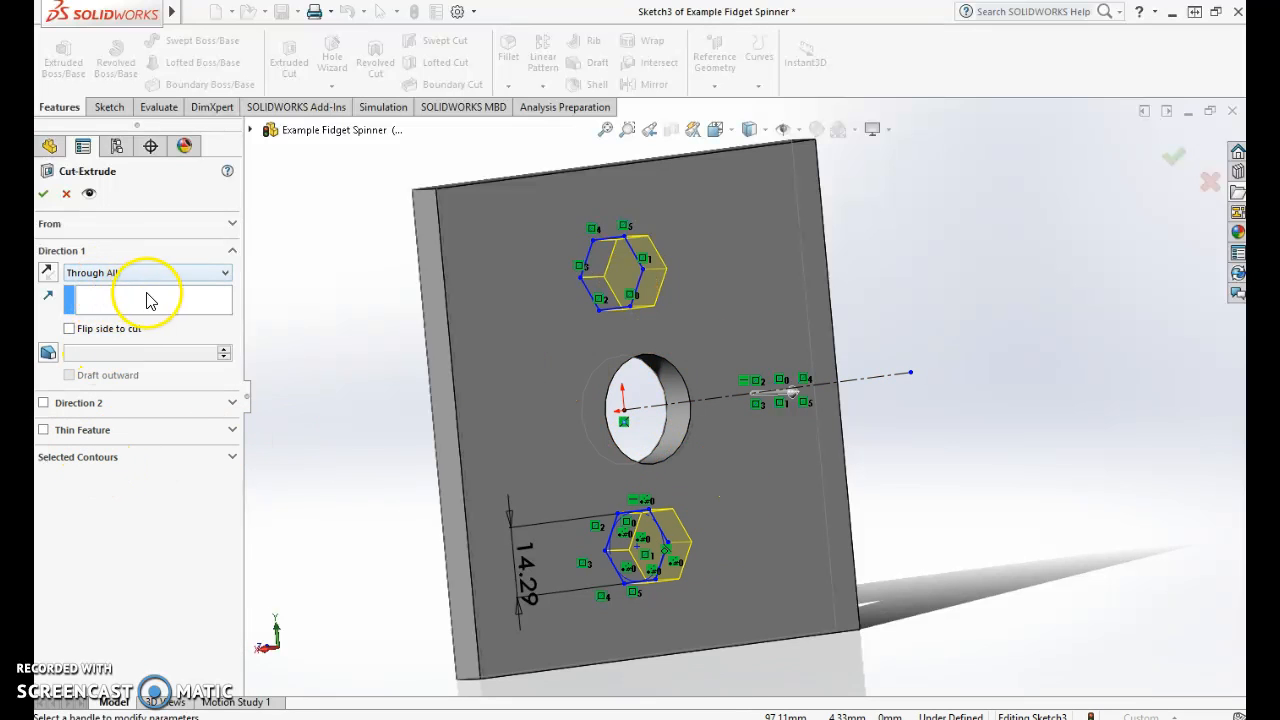
left_click(43, 195)
middle_click_drag(575, 476, 765, 440)
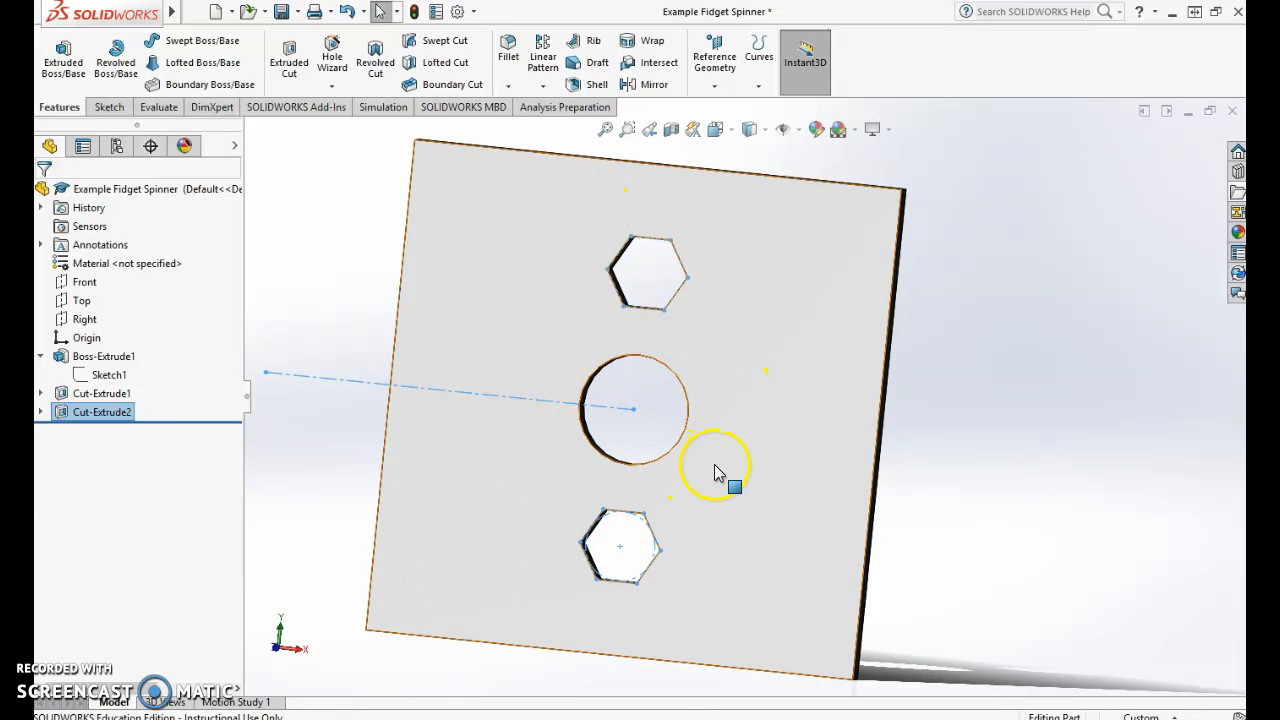
middle_click_drag(745, 460, 640, 483)
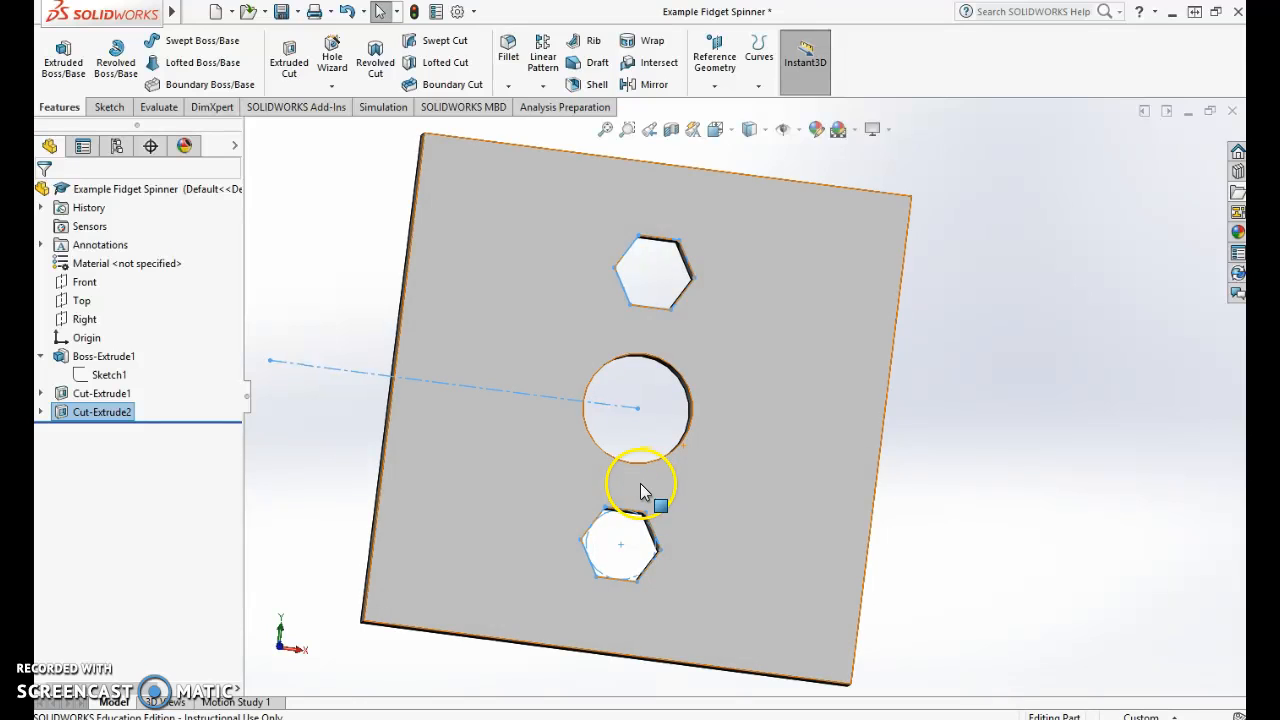
scroll(755, 187, "up", 1)
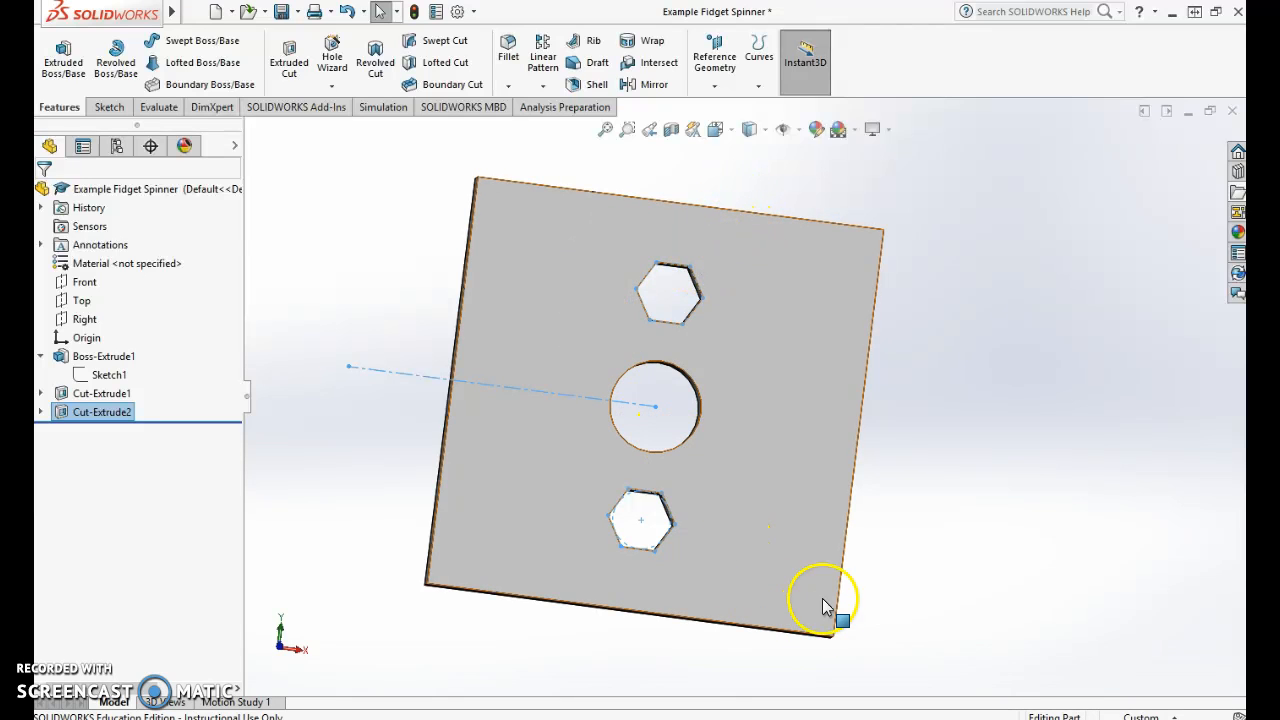
middle_click_drag(773, 408, 750, 420)
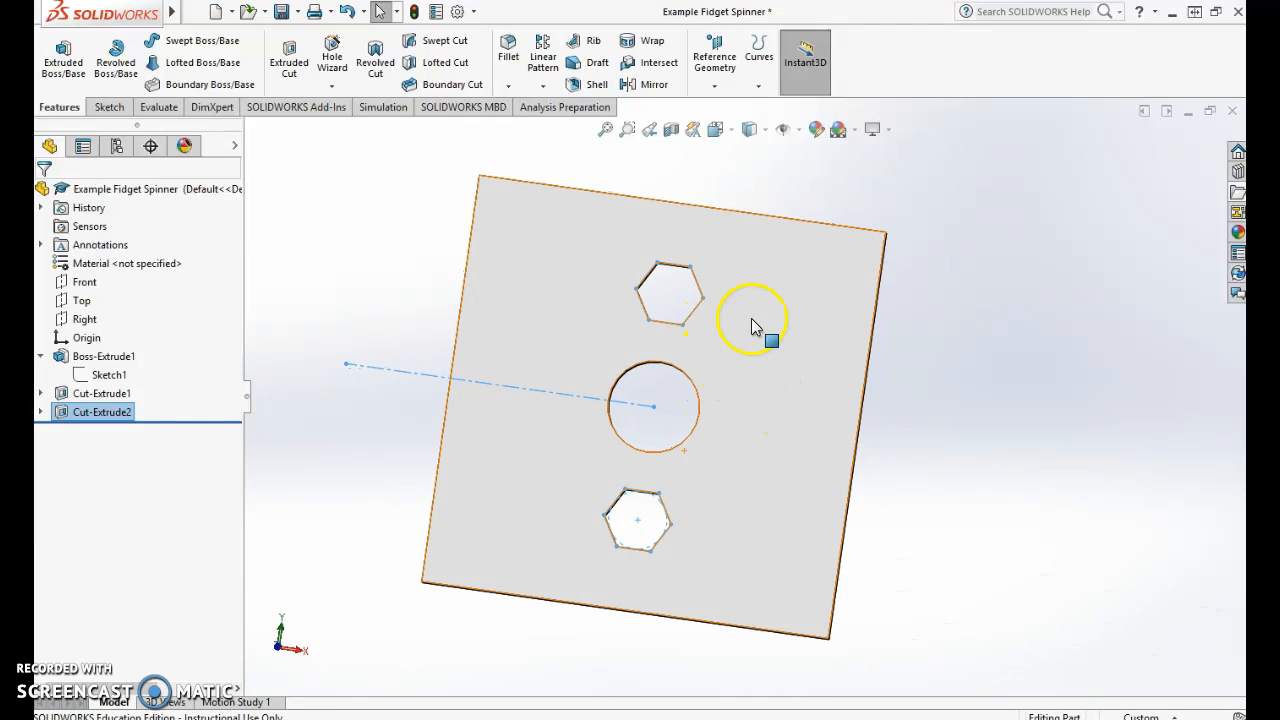
middle_click_drag(820, 289, 701, 337)
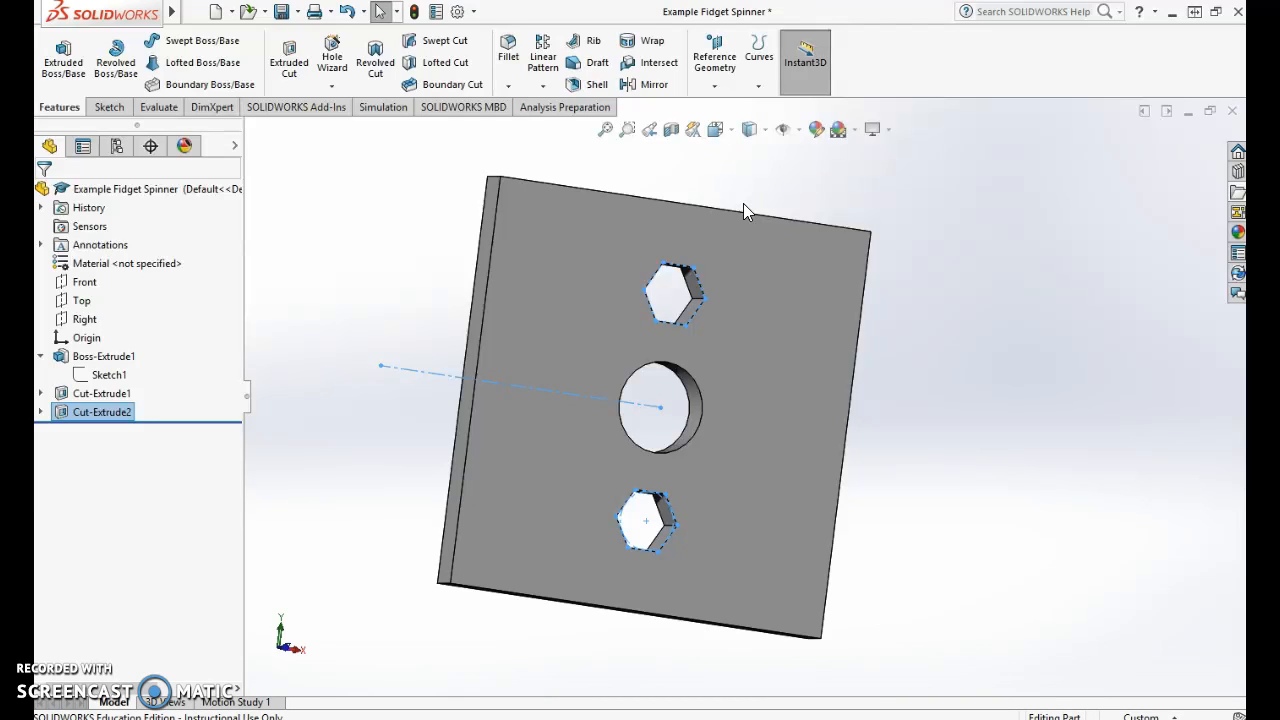
middle_click_drag(969, 301, 931, 302)
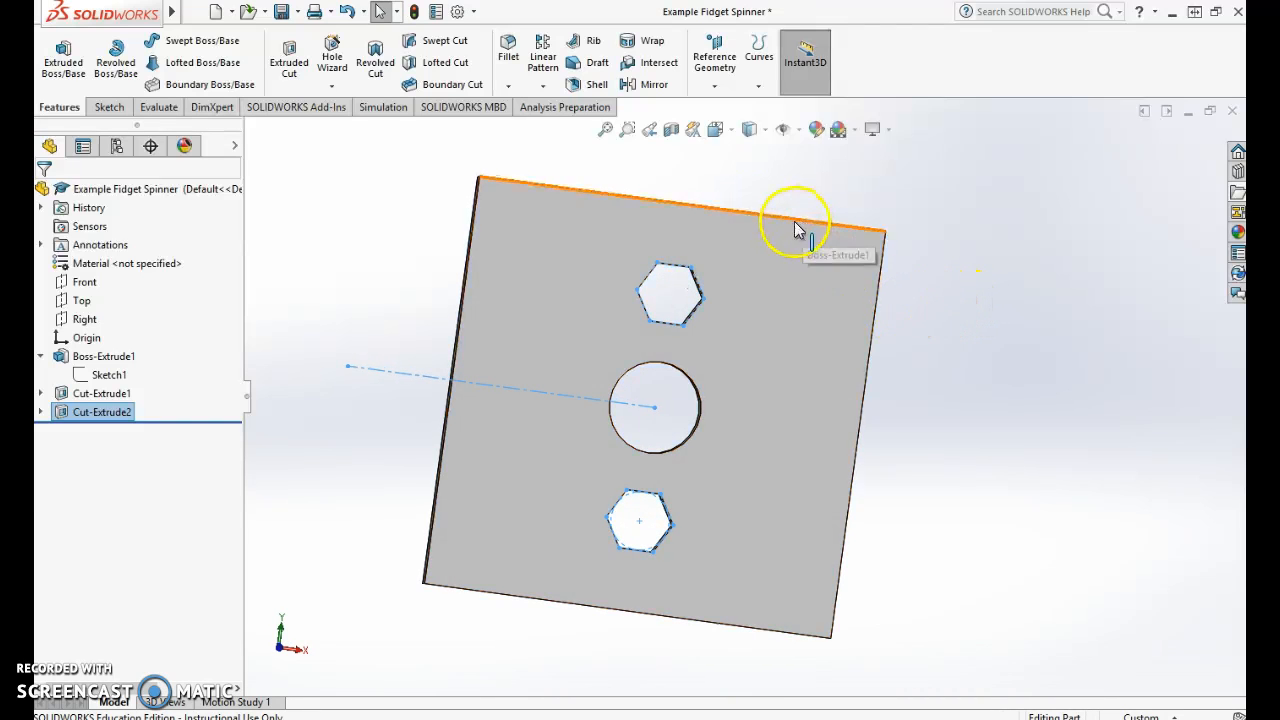